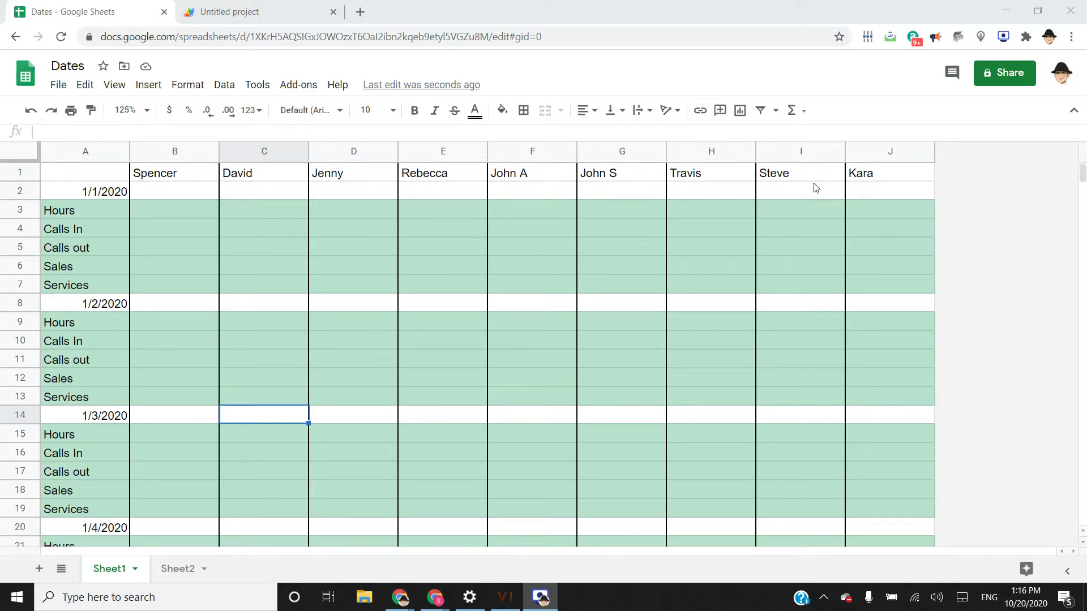
Examine how Sheet1 lays out its date rows and the category labels from Hours to Services beneath each date
click(117, 193)
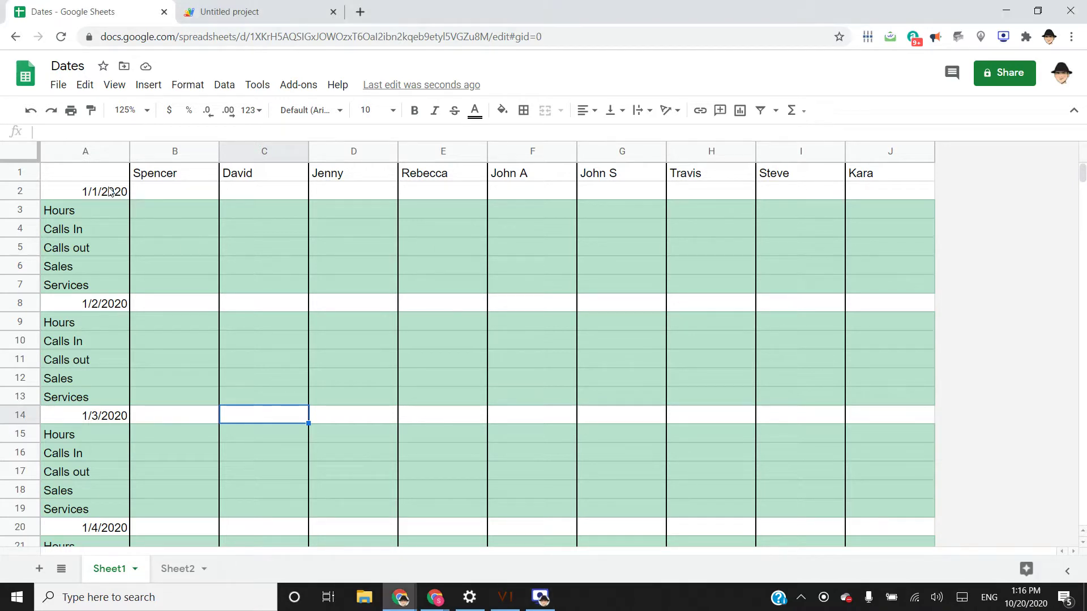
click(107, 303)
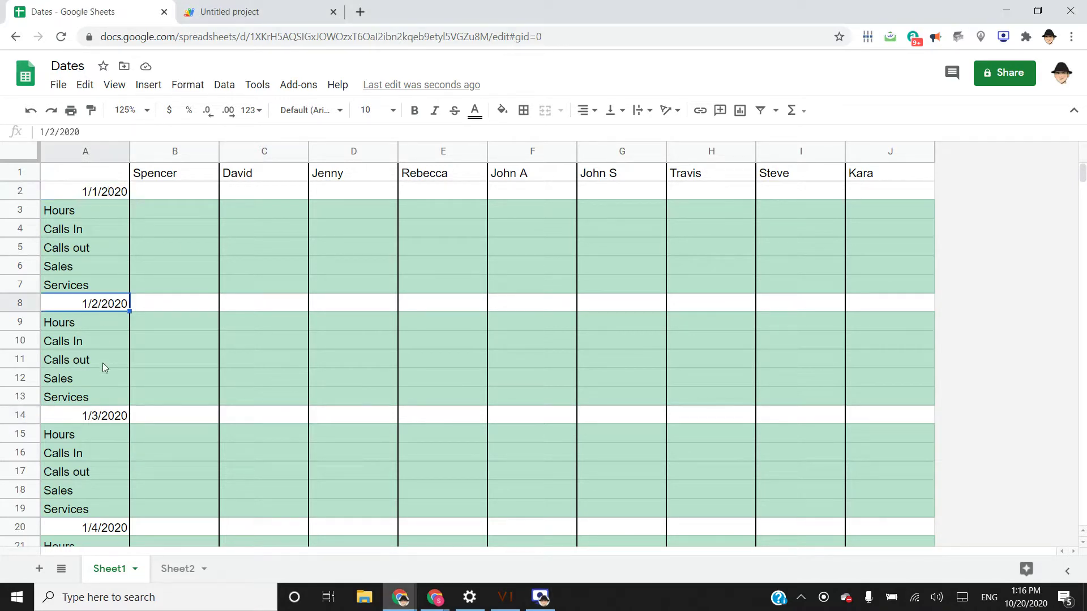
click(94, 416)
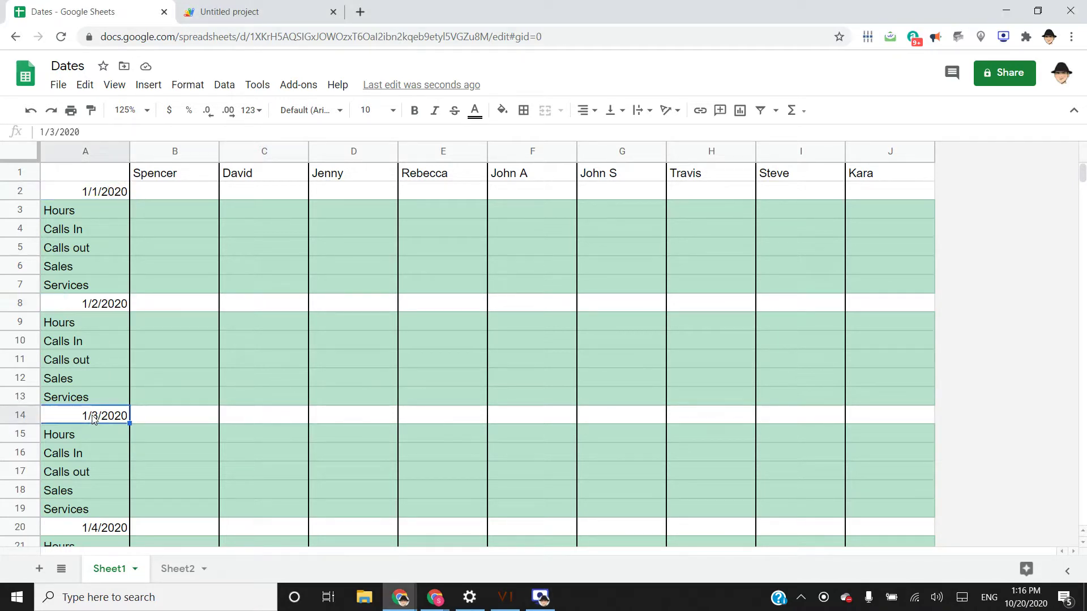
click(94, 212)
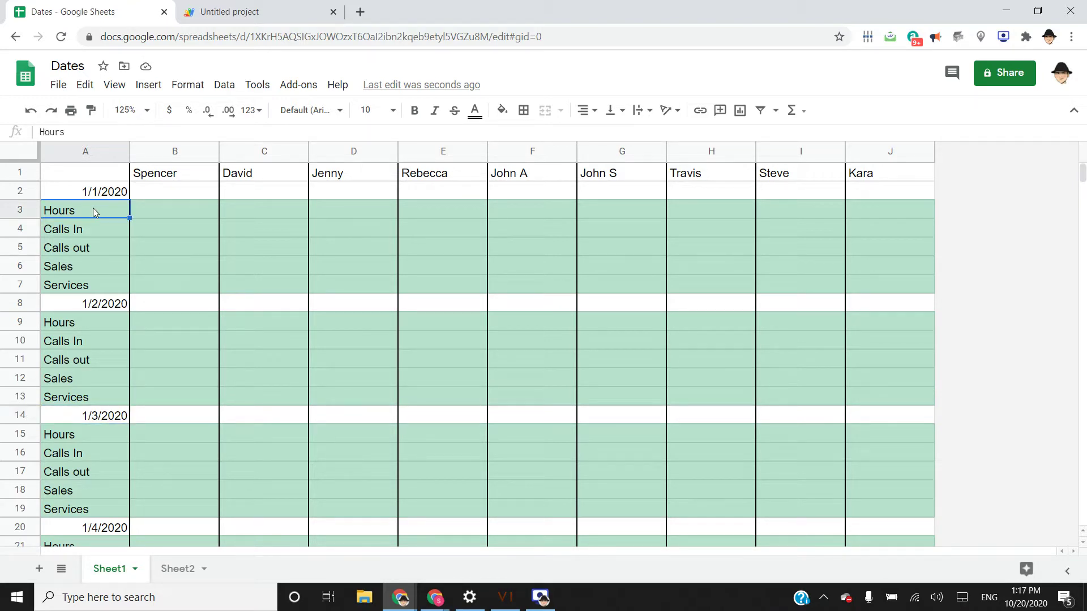
key(Down)
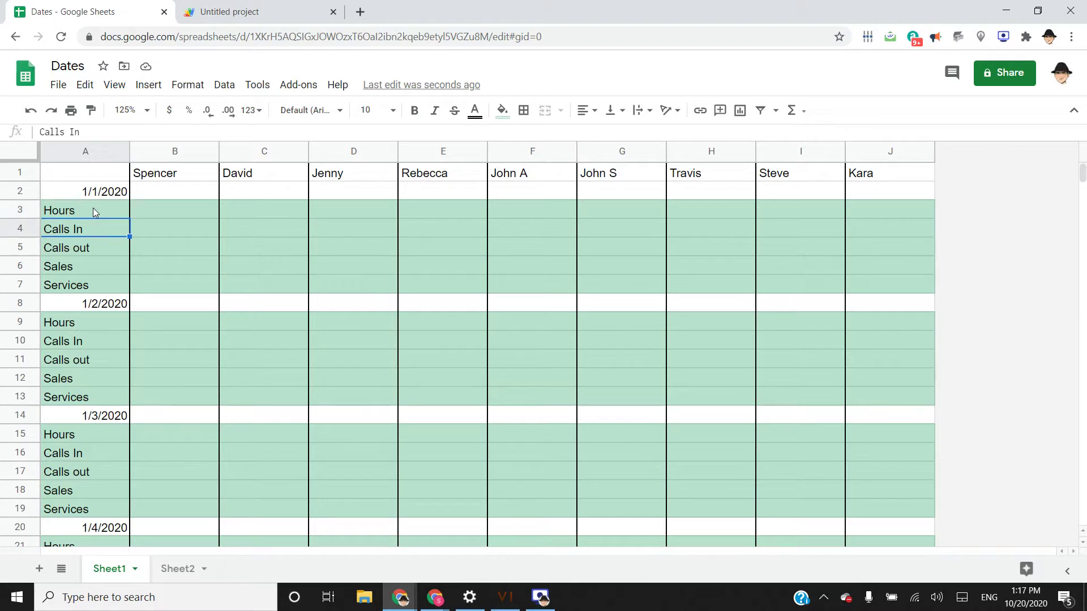
key(Down)
key(Down)
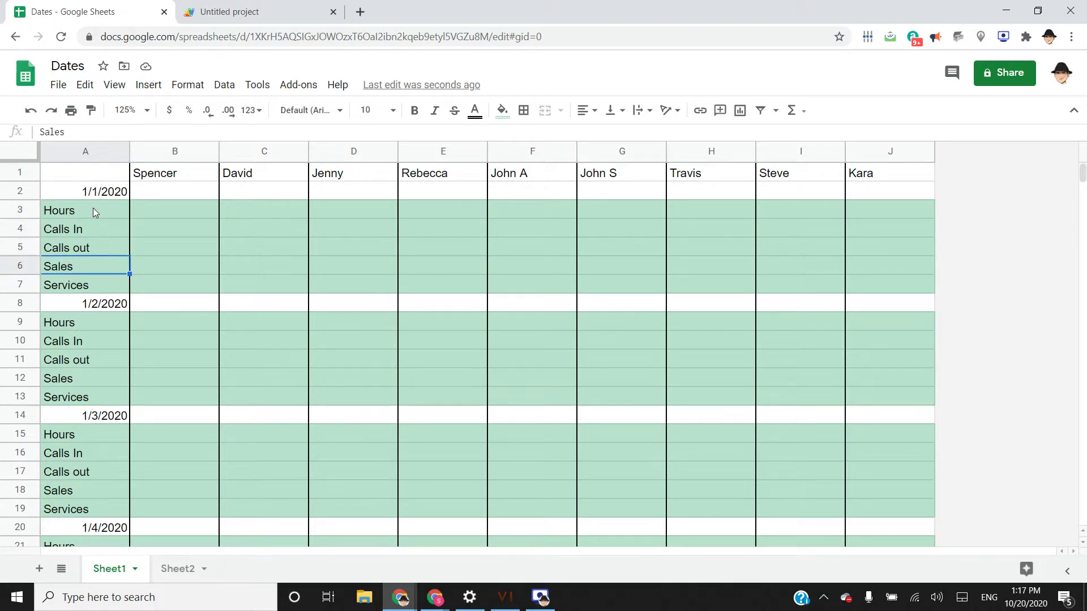
key(Down)
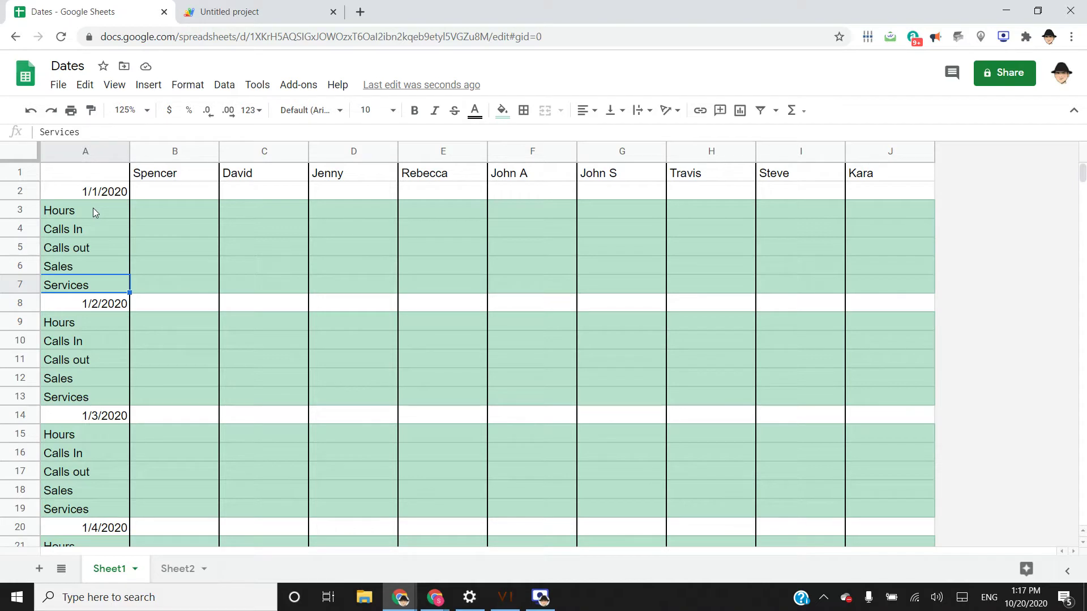
Switch to Sheet2 and look over the header row of employee names from first to last
click(160, 570)
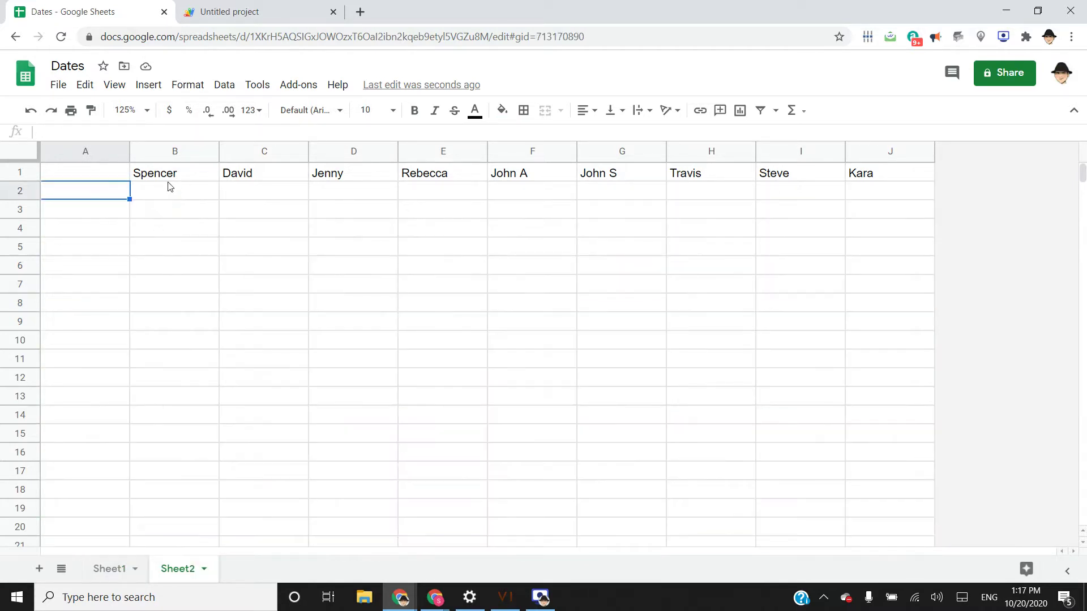
click(168, 182)
key(ctrl+Right)
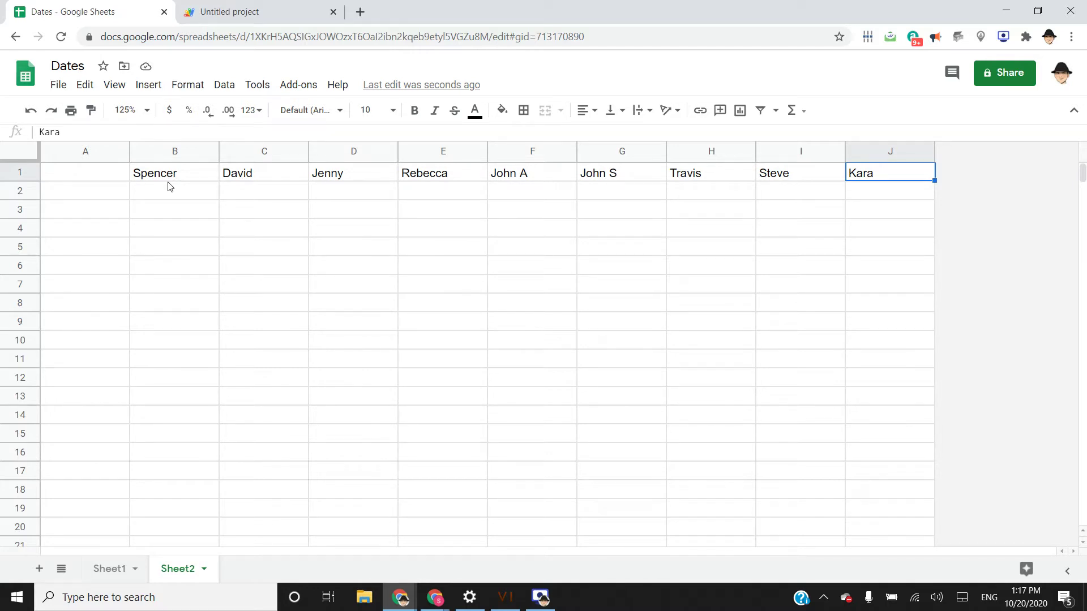
key(ctrl+Left)
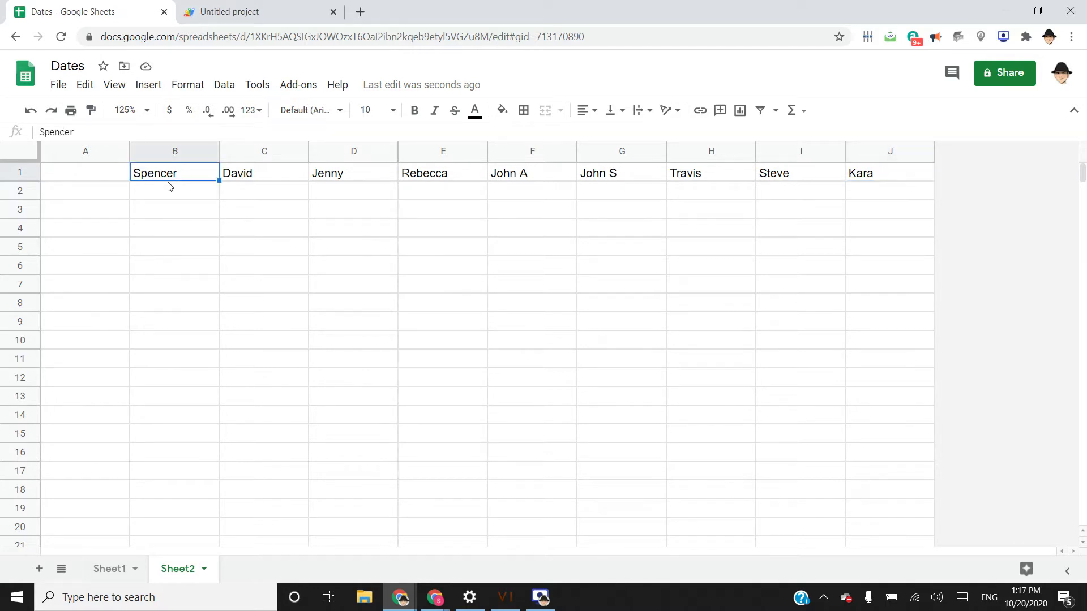
Enter the formula =SEQUENCE(366,1,N(DATE(2020,1,1))) in cell A2 of Sheet2
key(Left)
key(Down)
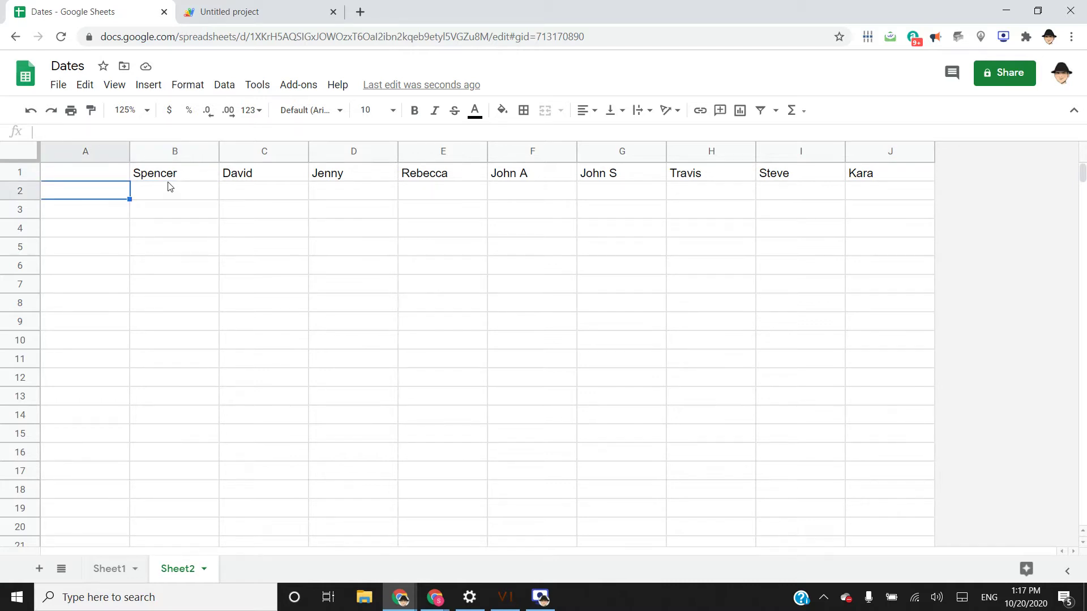
text(=SEQUENCE()
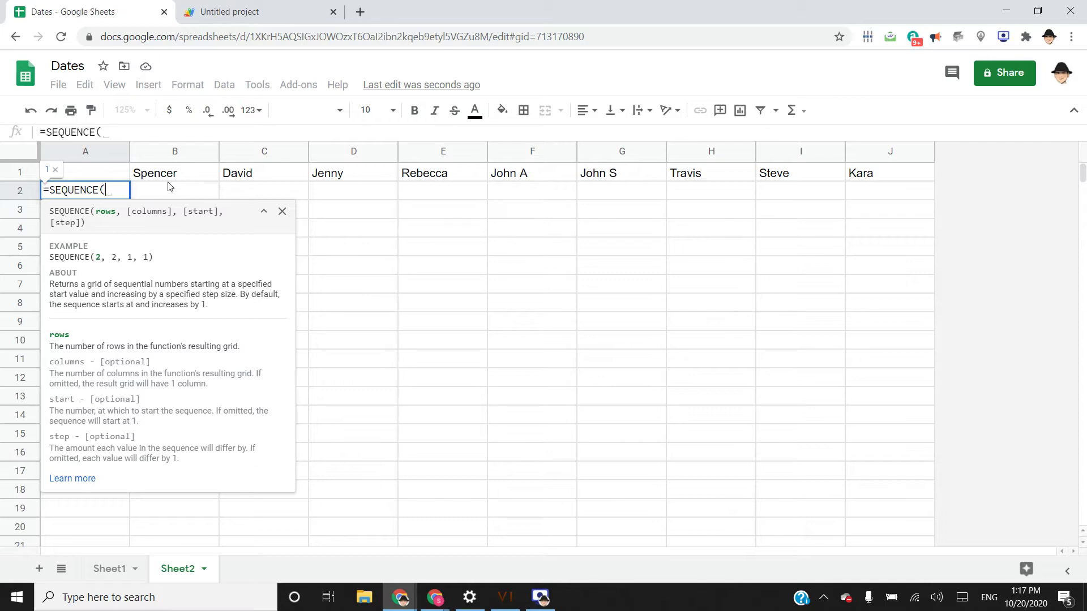
text(366)
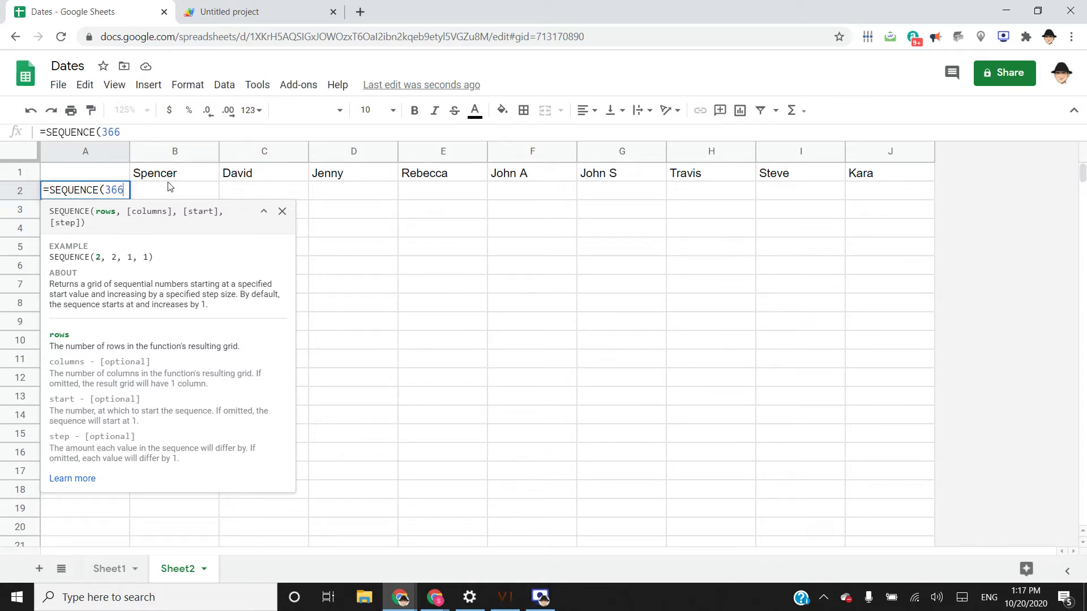
text(,1)
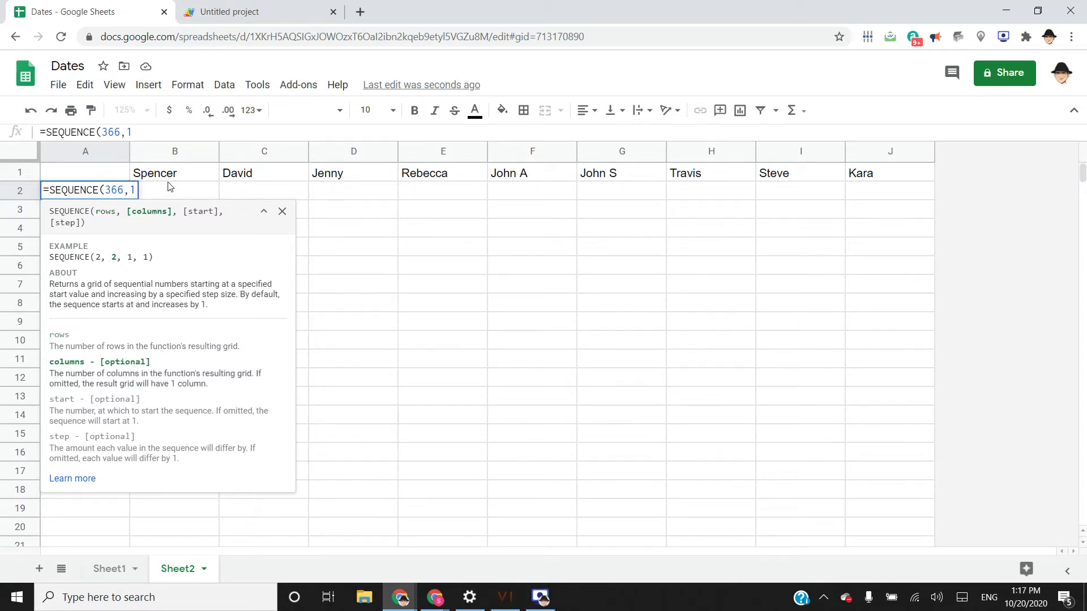
text(,)
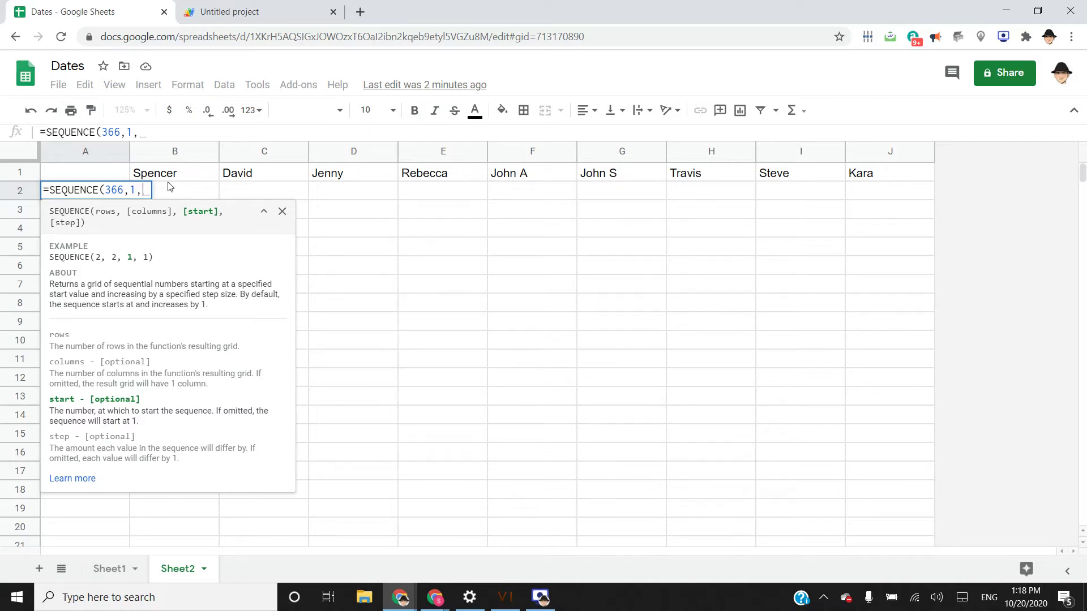
text(N)
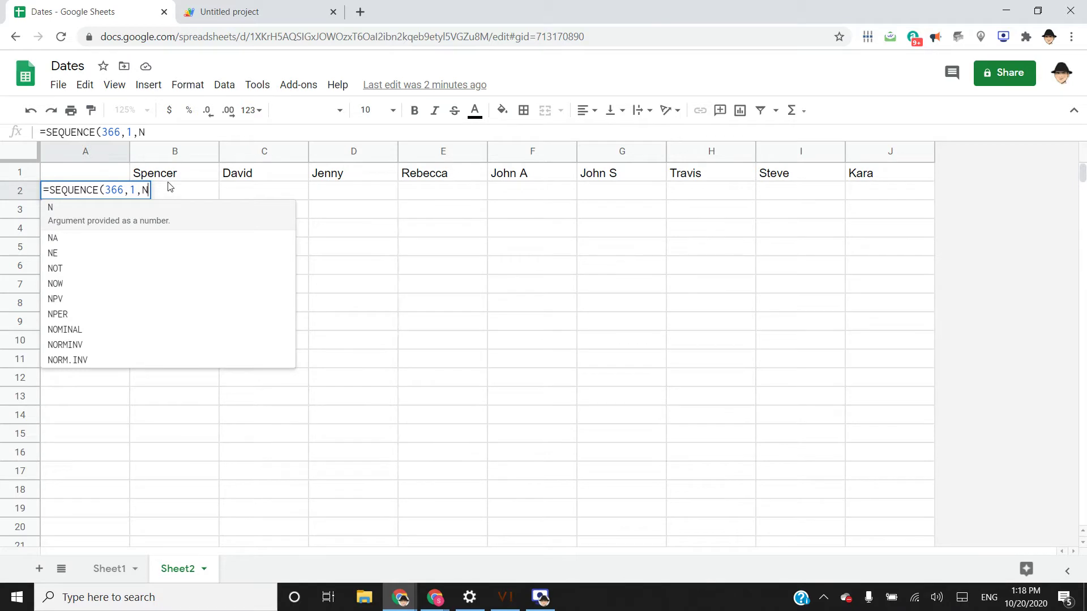
text((DATE()
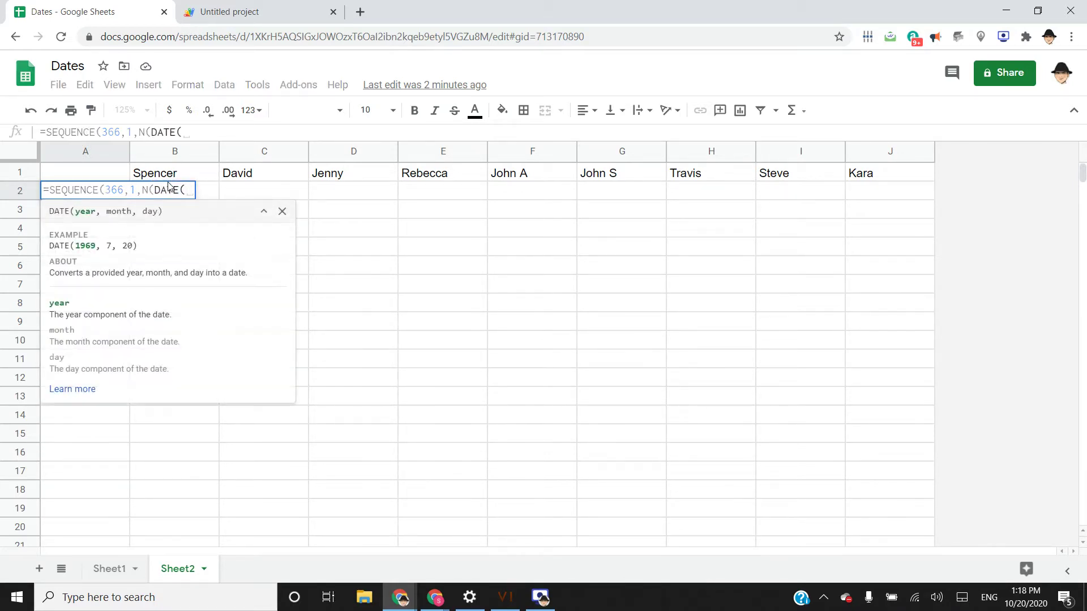
text(2020,)
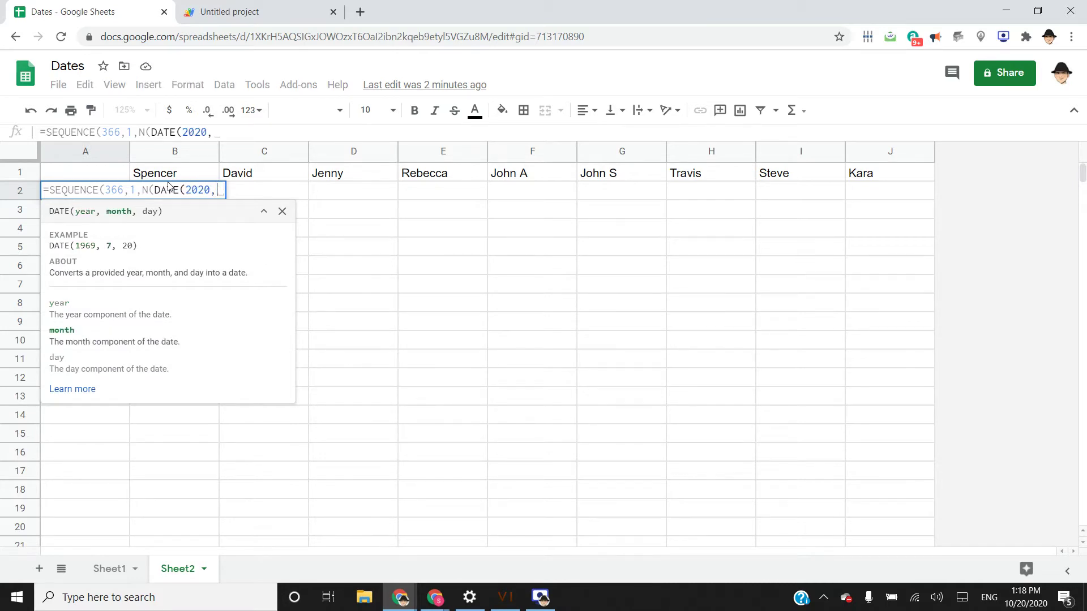
text(1,1)
text())))
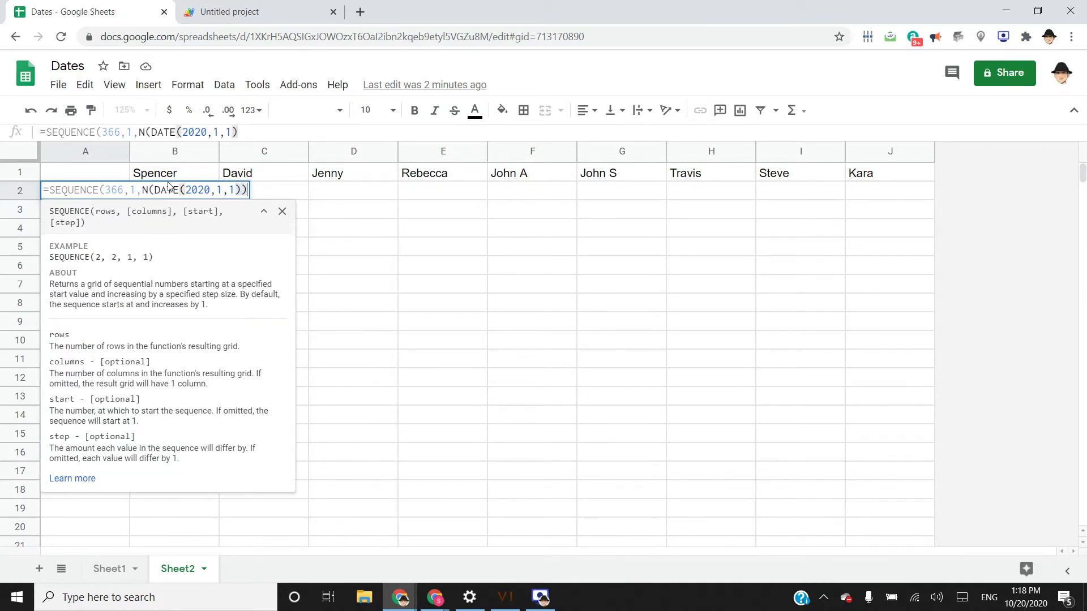
key(Return)
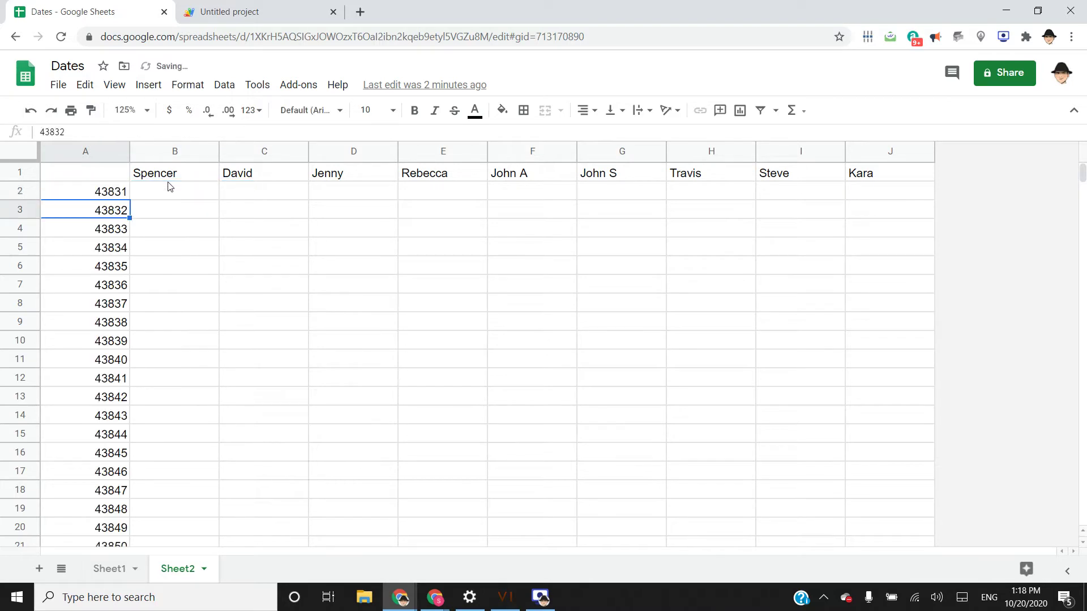
Format the whole generated number sequence in column A, from A2 down to A367, as Date
key(Up)
key(ctrl+shift+Down)
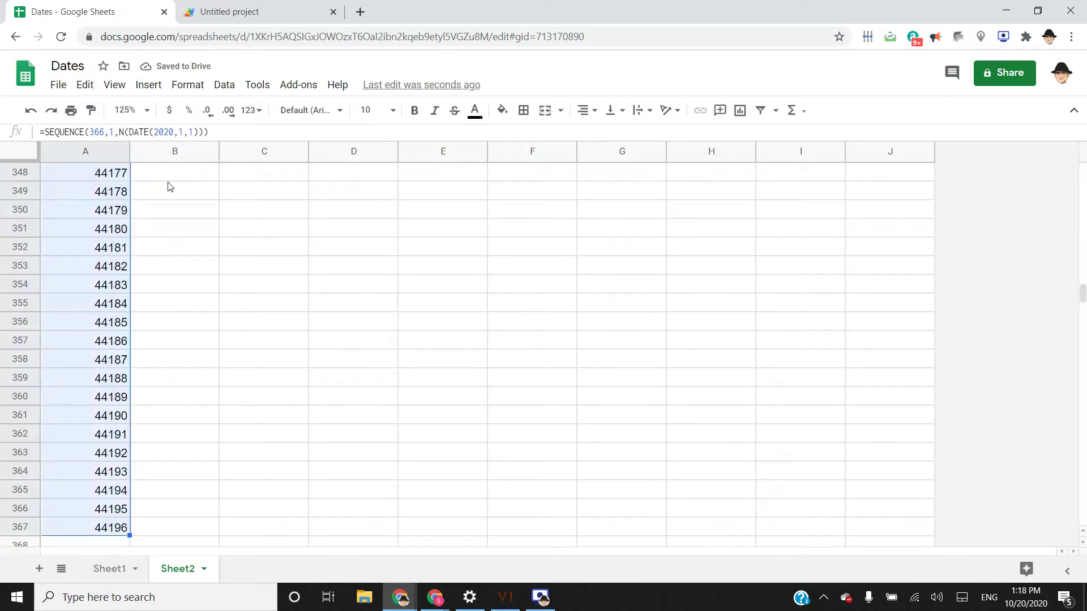
click(242, 112)
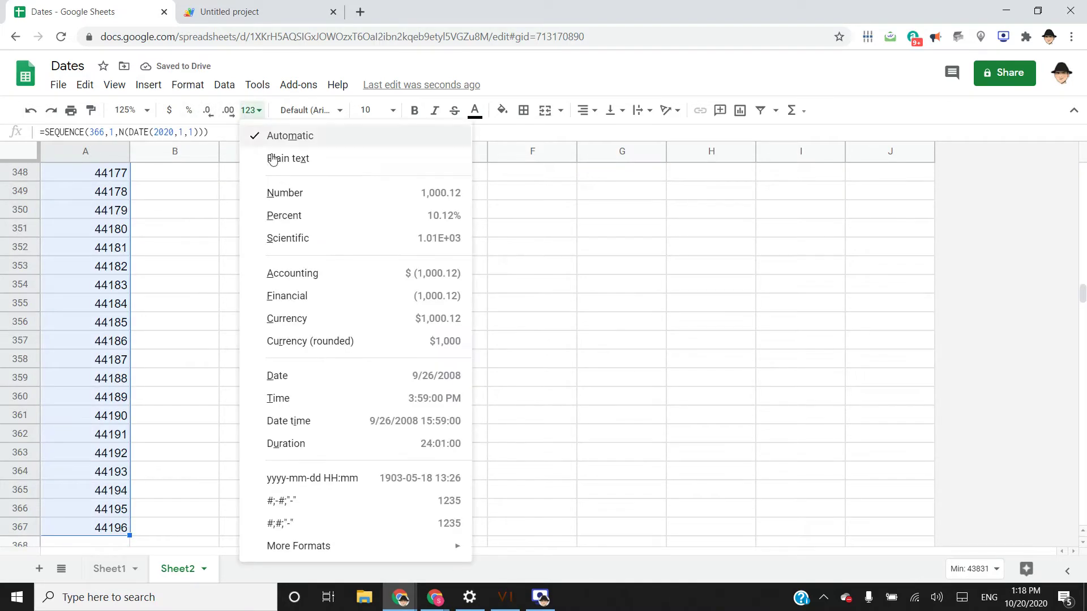
click(294, 384)
click(102, 292)
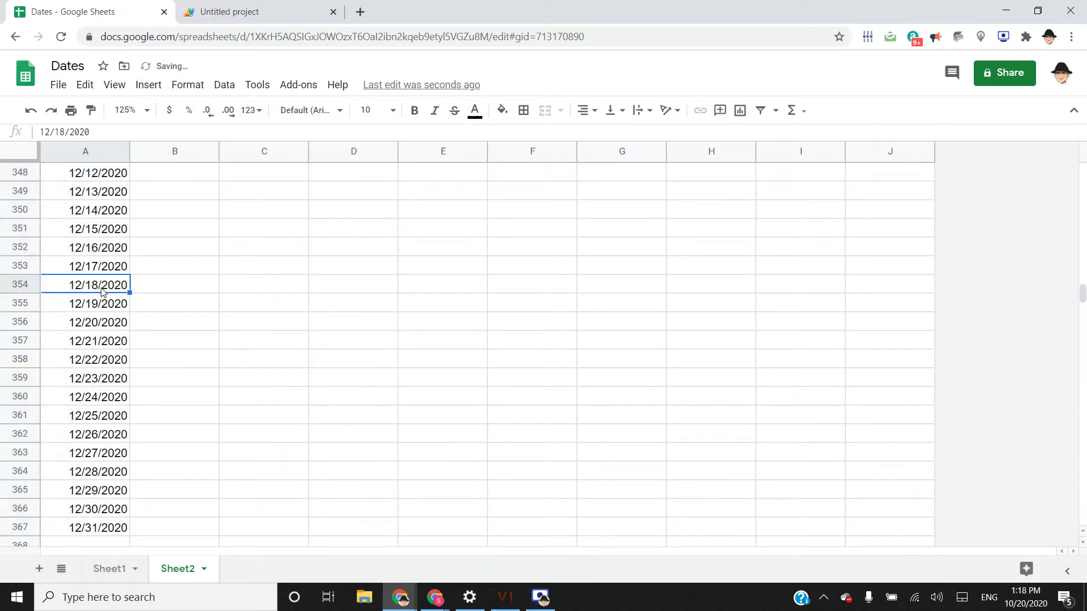
Convert the dates in A2:A367 from formula results to static values by copying them and pasting values only in place
key(ctrl+Up)
key(ctrl+Down)
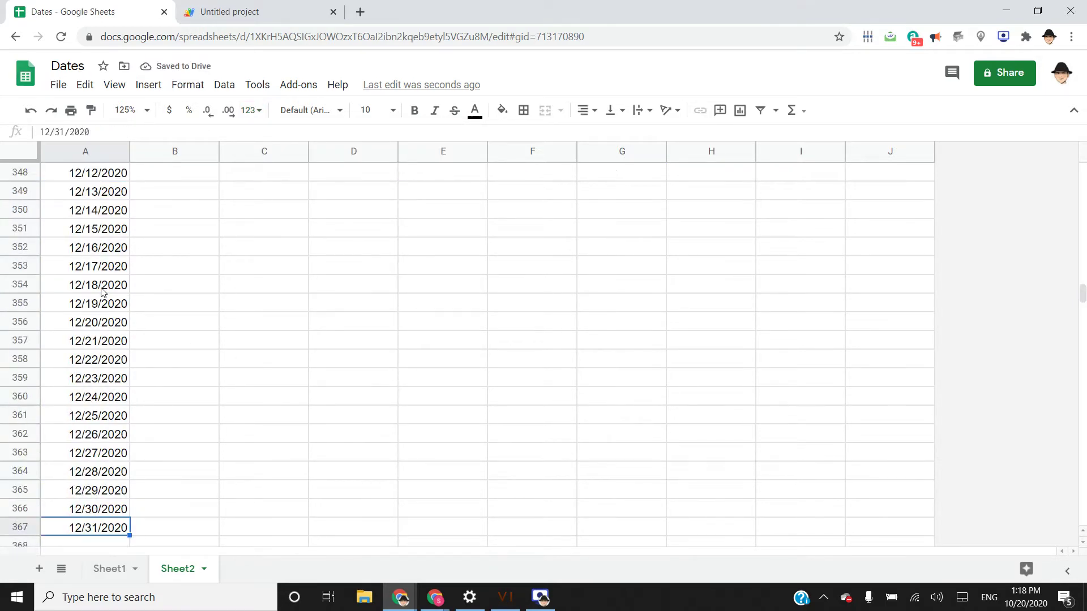
key(ctrl+shift+Up)
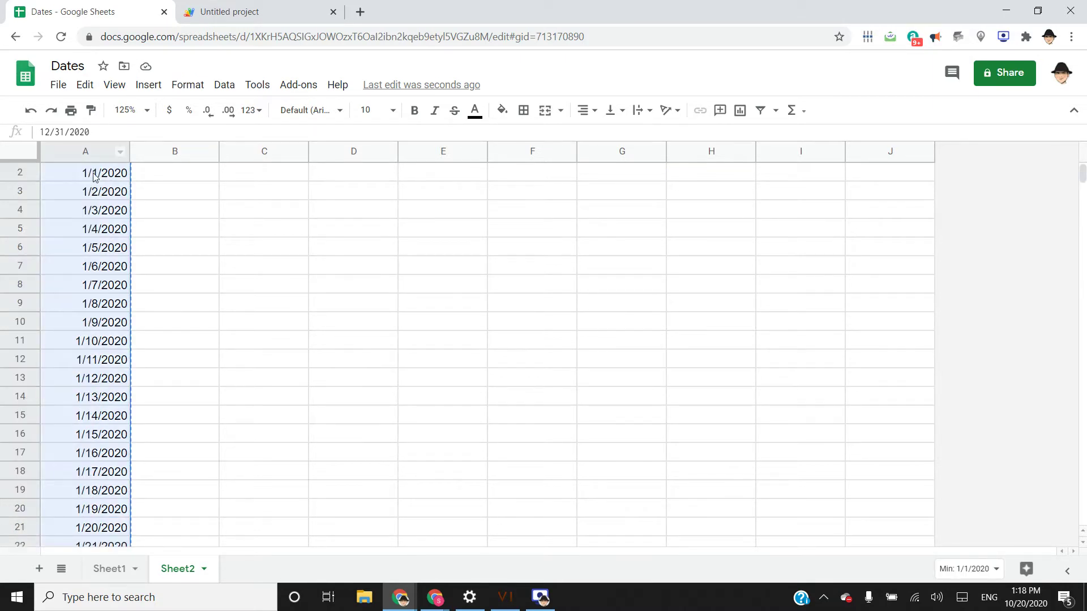
right_click(94, 192)
mouse_move(192, 174)
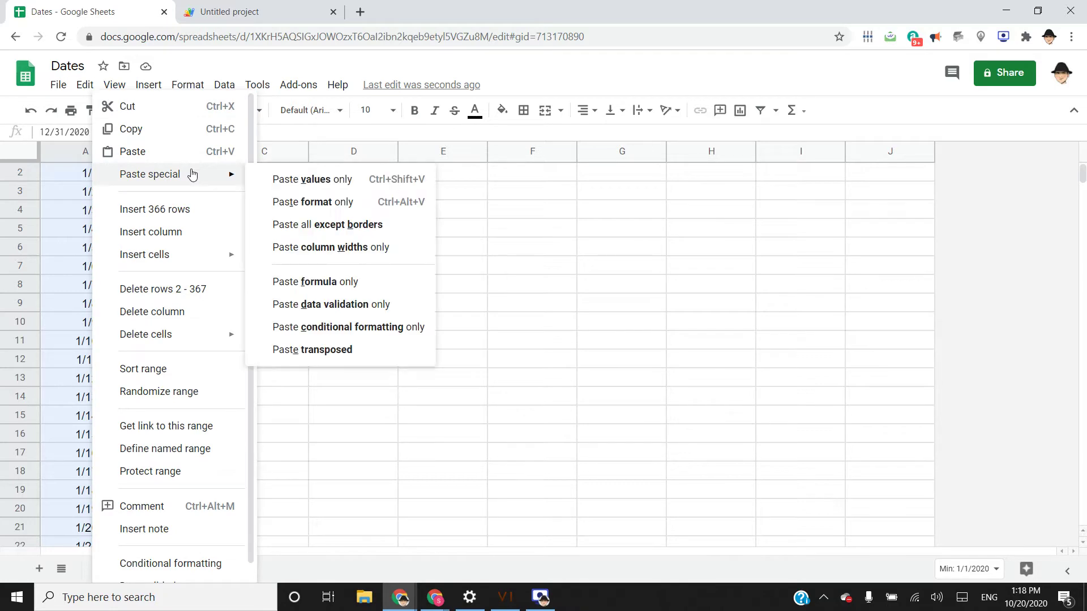
click(340, 180)
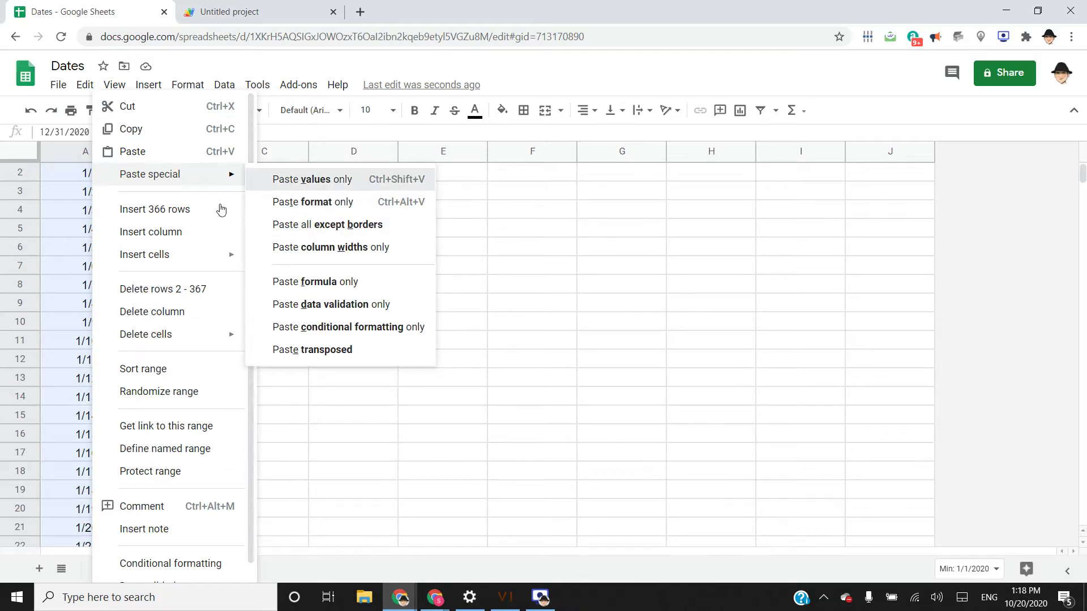
click(84, 207)
key(ctrl+Up)
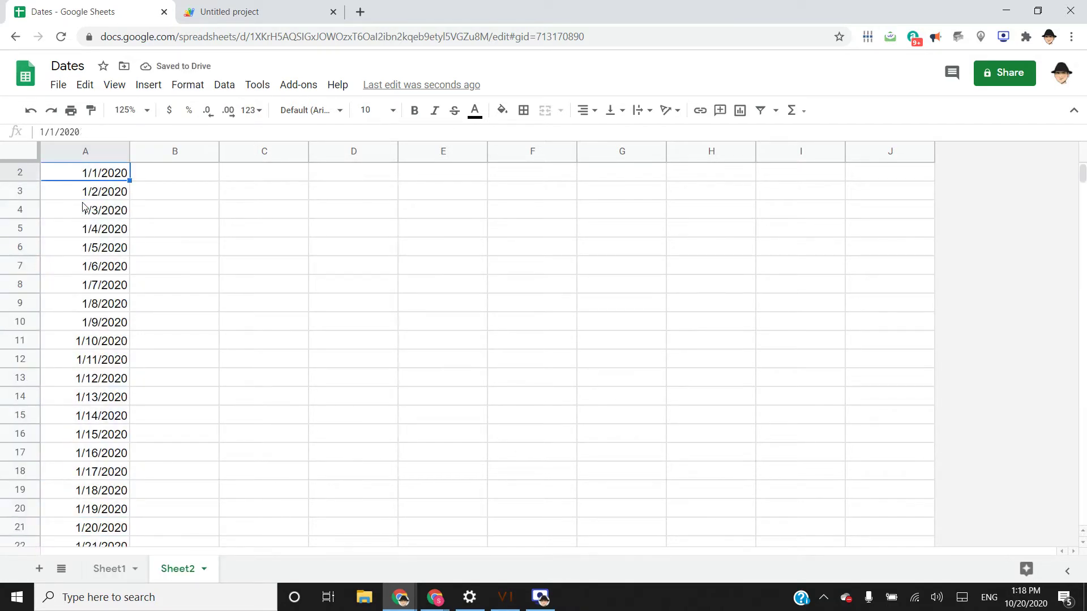
scroll(84, 206, up, 1)
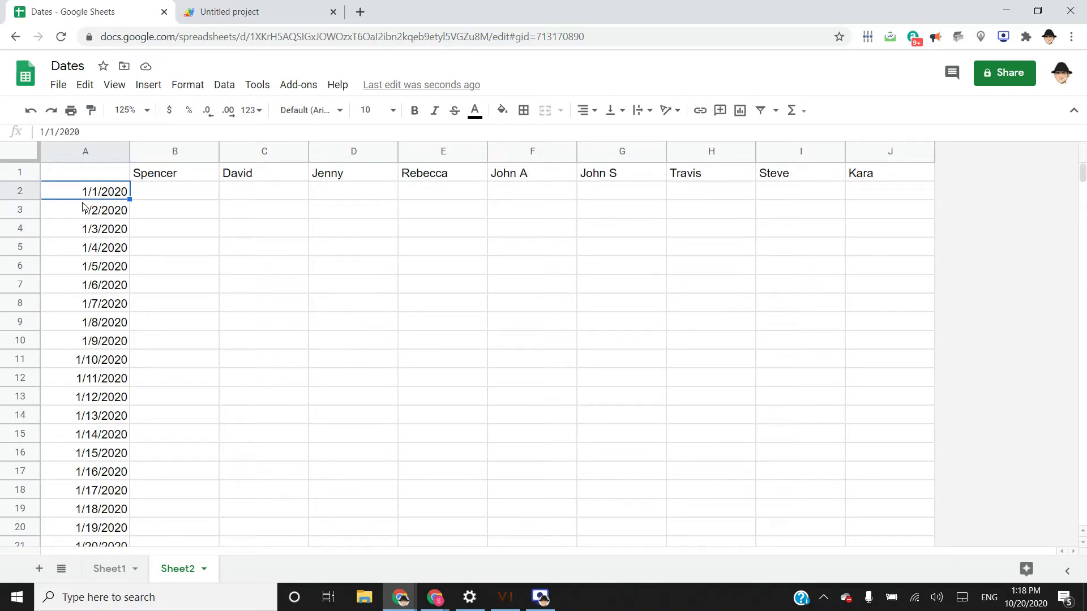
Compare Sheet2's plain date list with Sheet1's layout and examine the five category rows below the 1/1/2020 date
click(105, 568)
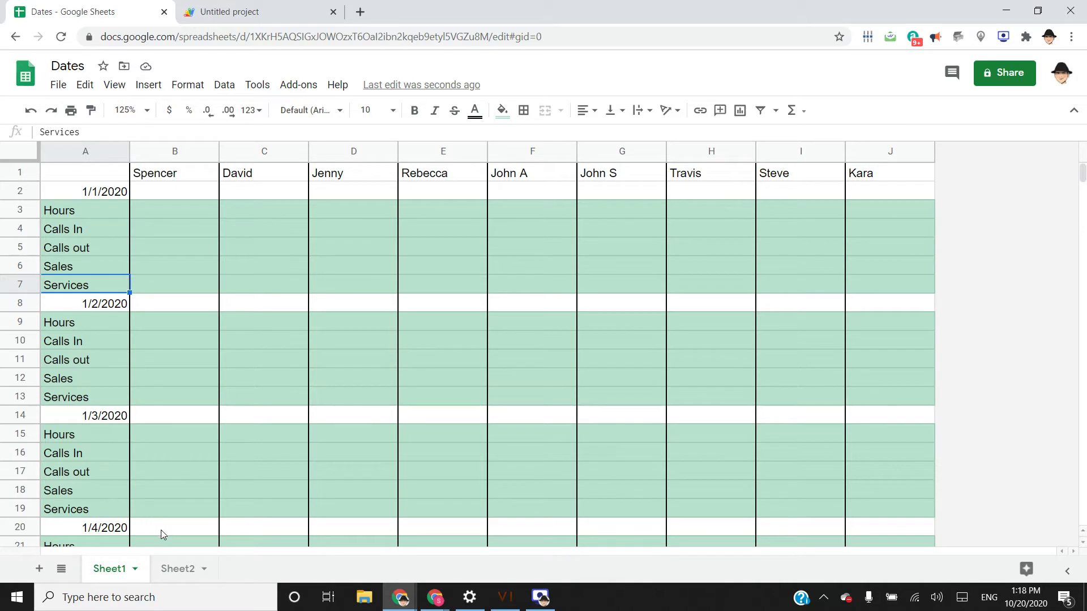
click(166, 569)
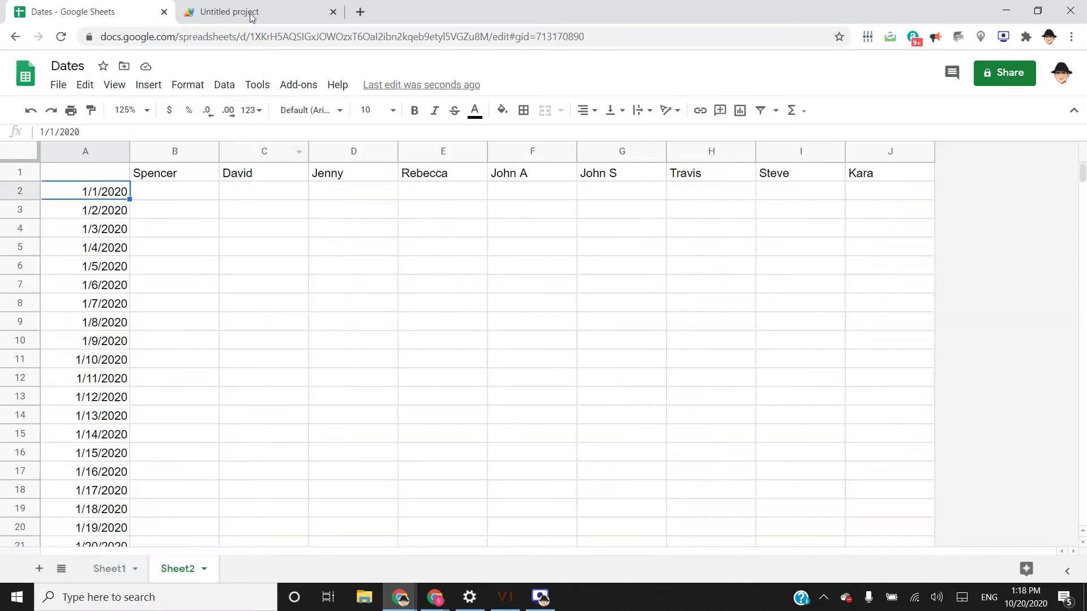
click(108, 570)
click(98, 215)
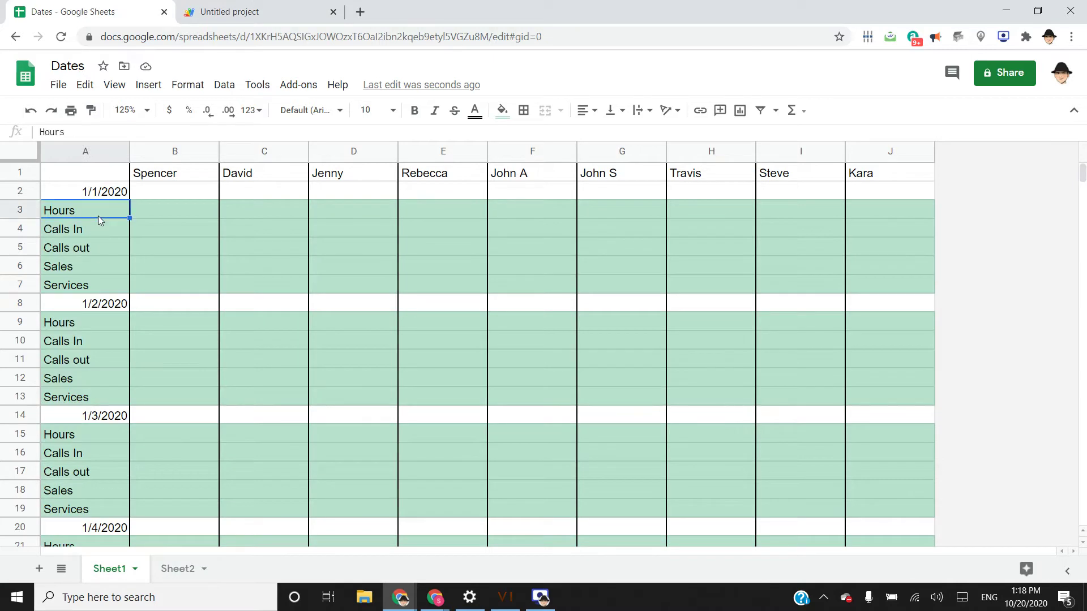
key(Down)
key(Down)
key(Down)
key(Down)
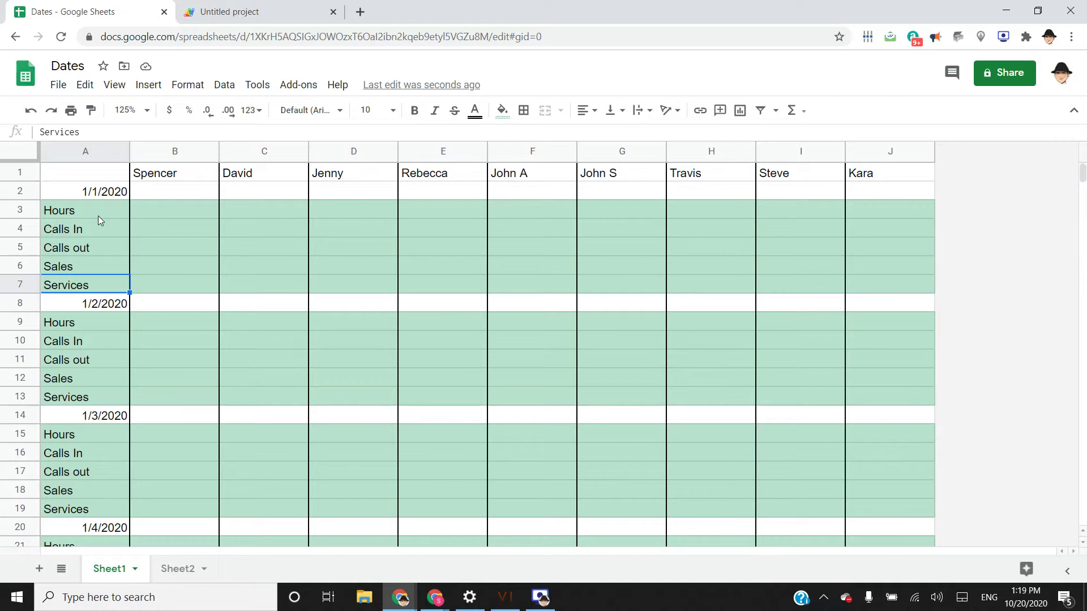
click(165, 572)
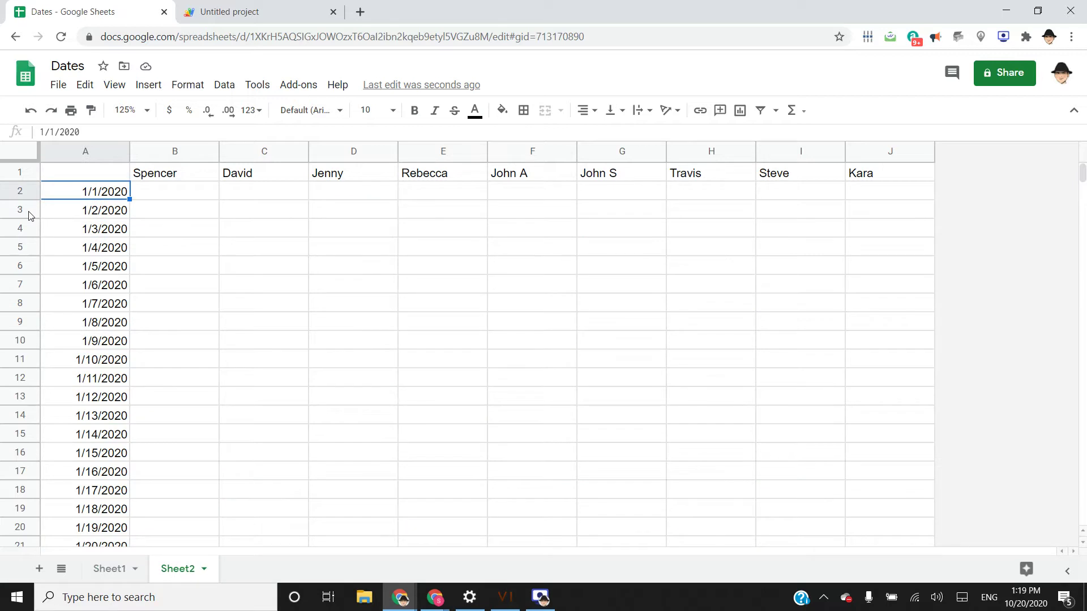
click(28, 216)
right_click(28, 216)
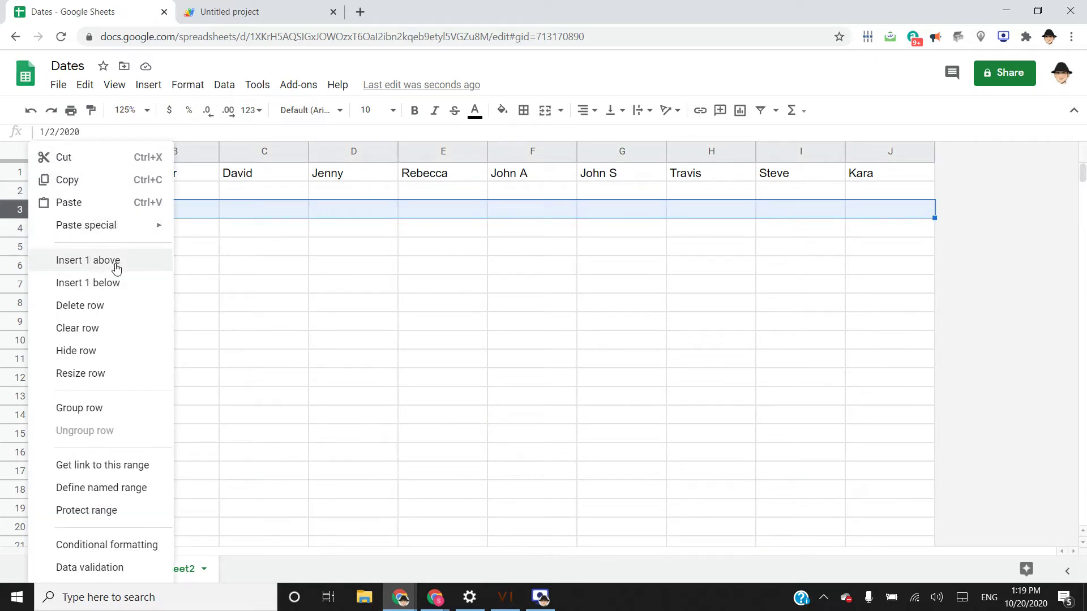
click(247, 273)
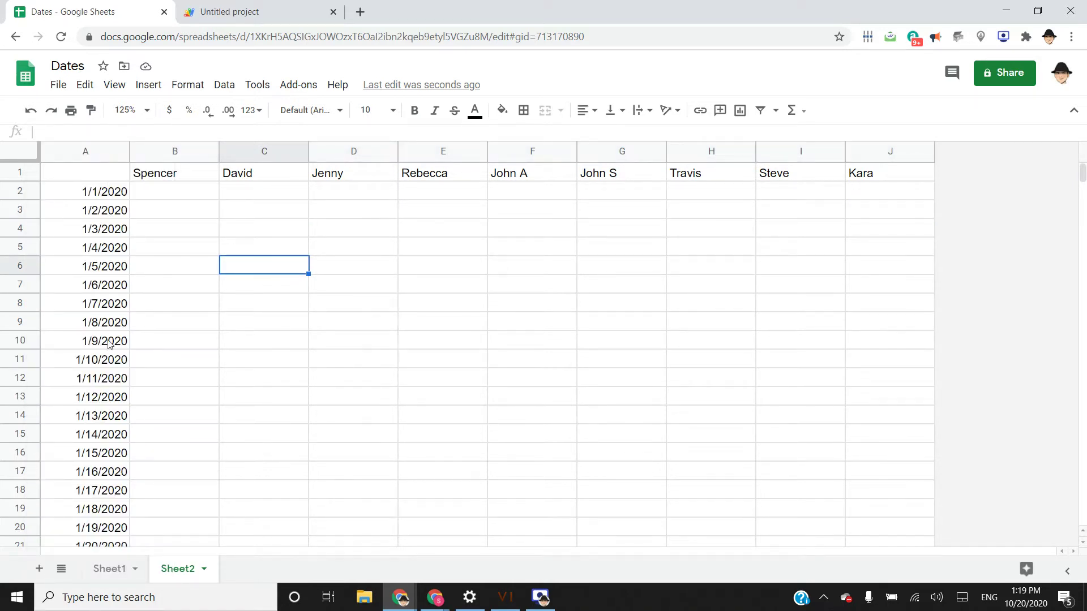
Switch to the Apps Script project and place the text cursor right after getActiveSheet() in the sh declaration
click(257, 11)
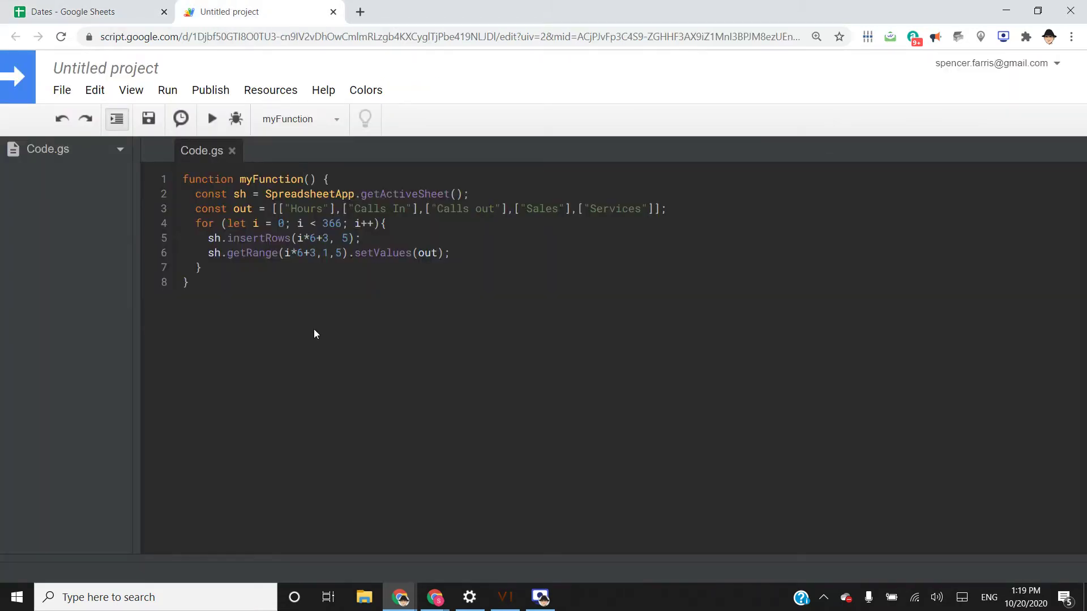
key(Home)
key(shift+End)
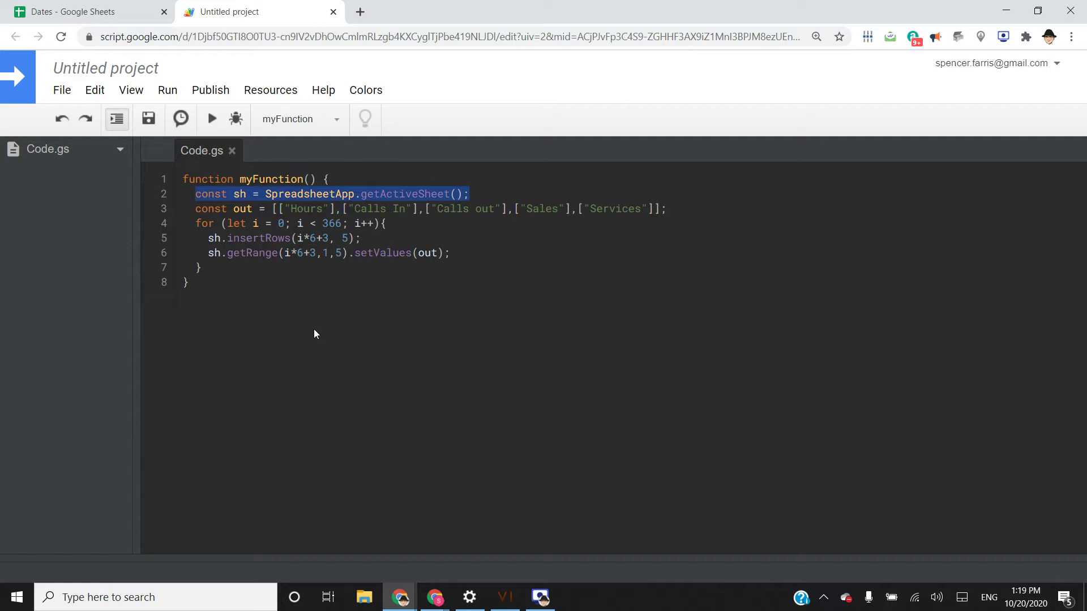
key(End)
key(Left)
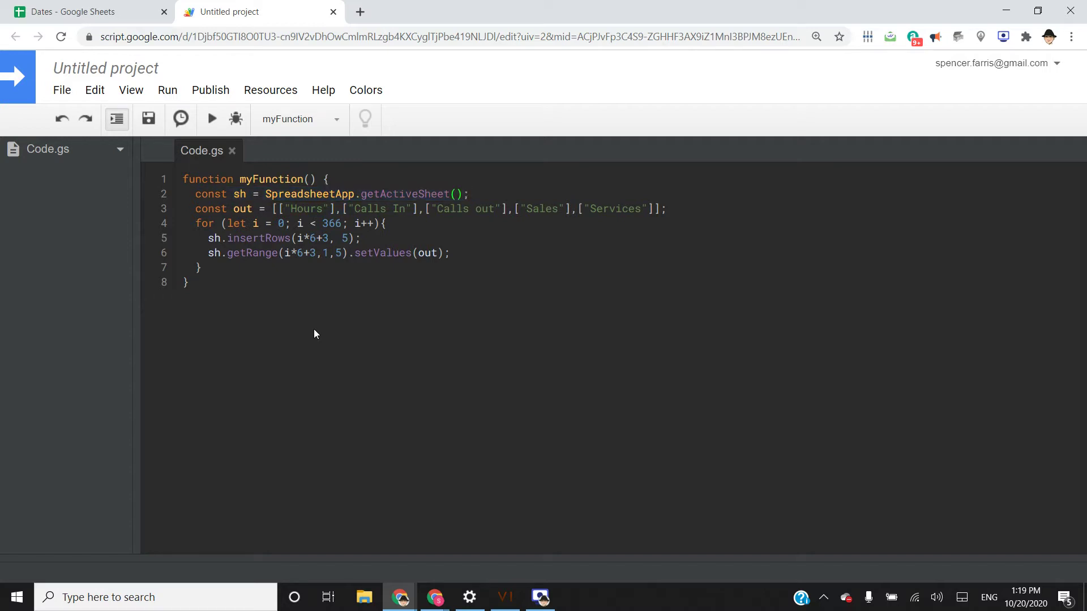
text(.get)
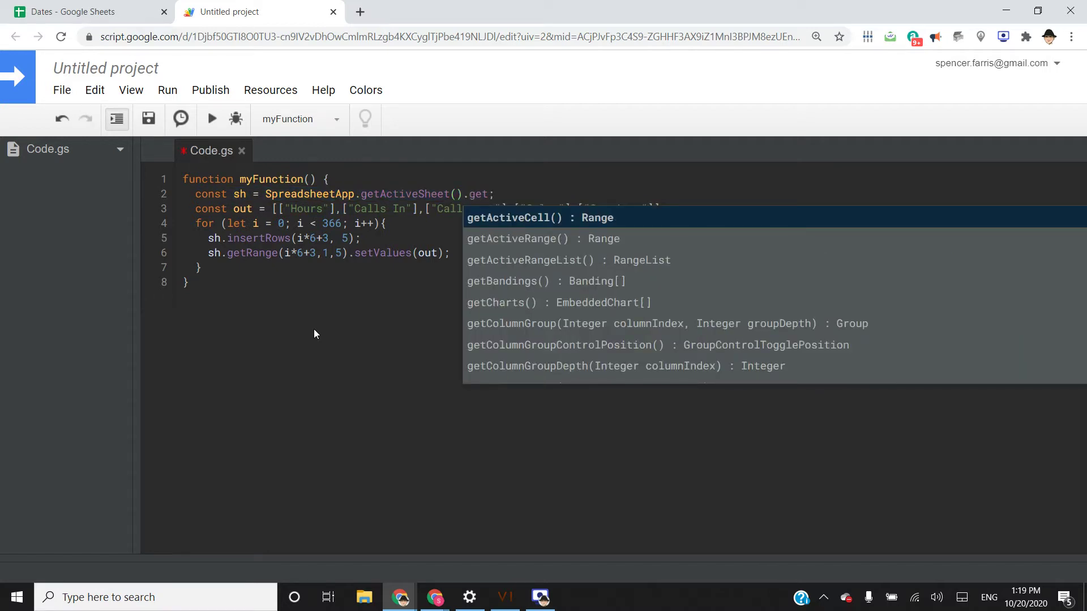
text(She)
key(Down)
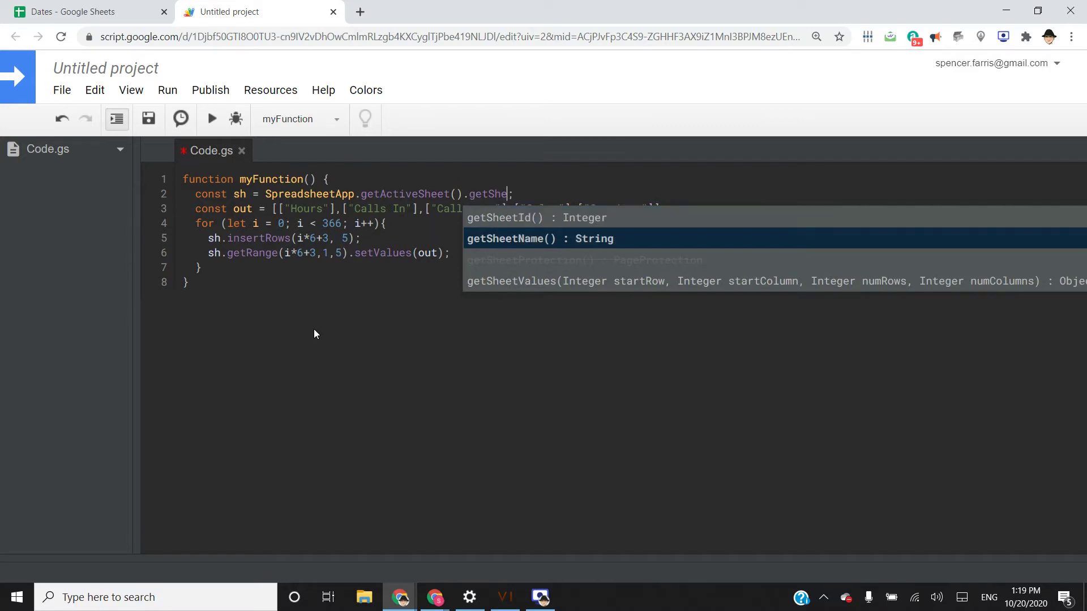
key(BackSpace)
key(BackSpace)
key(BackSpace)
key(BackSpace)
key(BackSpace)
key(BackSpace)
key(BackSpace)
Replace getActiveSheet() with getActiveSpreadsheet() in the sh declaration of myFunction
key(BackSpace)
key(BackSpace)
key(BackSpace)
key(BackSpace)
key(BackSpace)
key(BackSpace)
key(BackSpace)
key(BackSpace)
key(BackSpace)
key(BackSpace)
key(BackSpace)
key(BackSpace)
key(BackSpace)
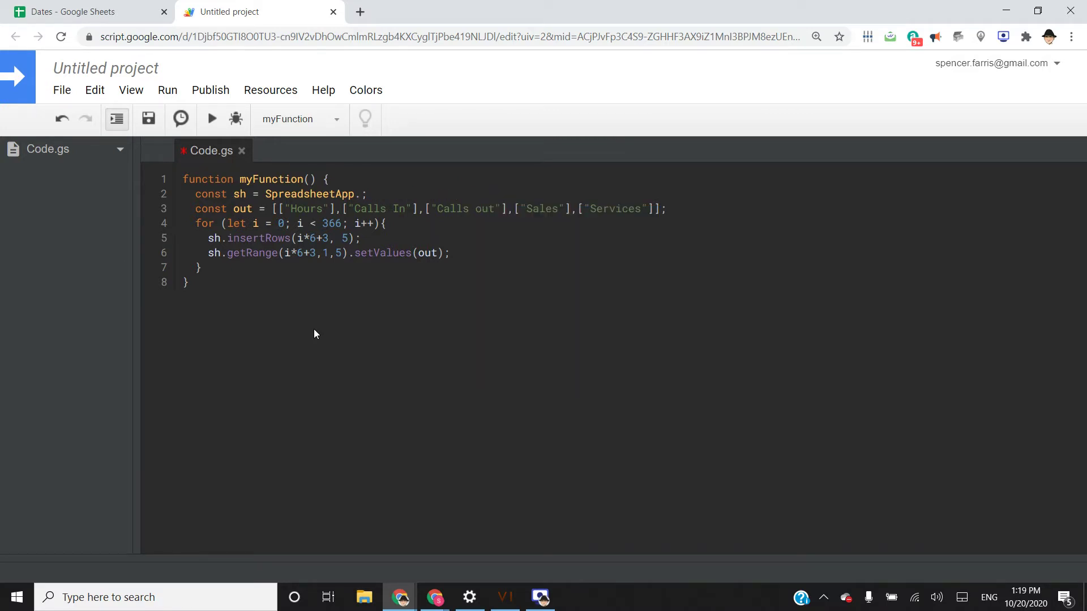
text(.getAc)
key(Down)
key(Down)
key(Down)
key(Down)
key(Return)
text(.get)
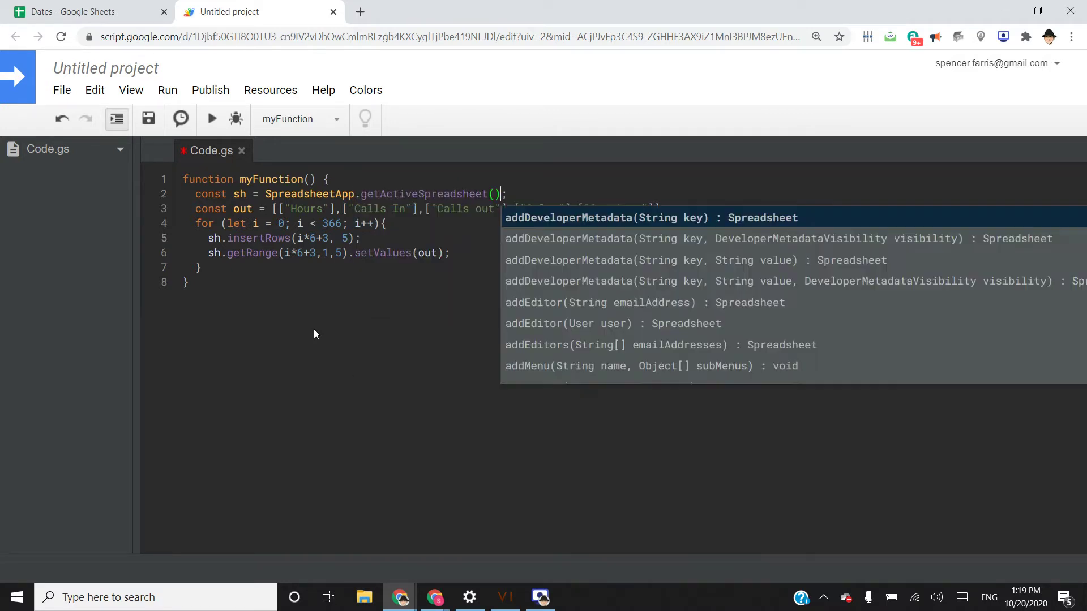
text(Act)
key(Down)
key(Down)
key(Down)
key(BackSpace)
key(BackSpace)
key(BackSpace)
key(BackSpace)
key(BackSpace)
key(BackSpace)
key(BackSpace)
Append .getSheetByName("Sheet2") to the sh declaration, checking the sheet name in the spreadsheet, and save the script
text(.get)
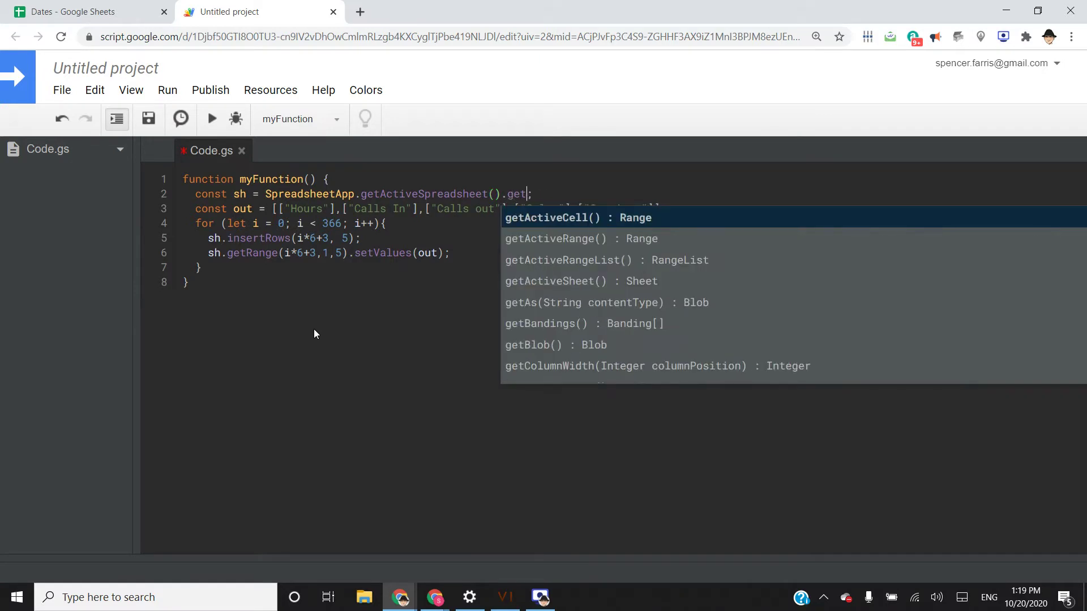
text(Sh)
key(Return)
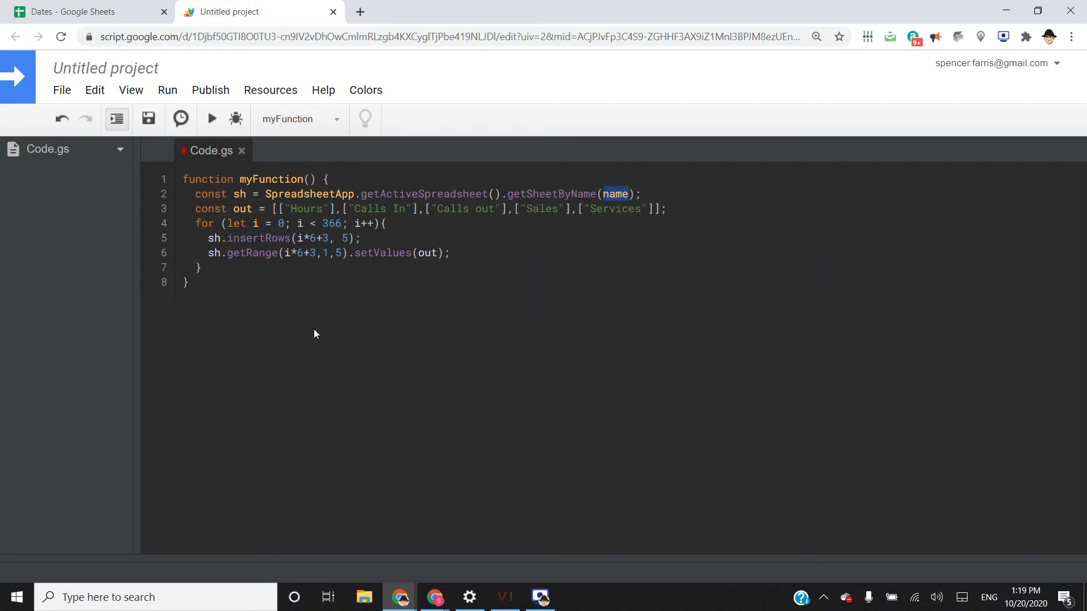
text("Sheet2")
key(ctrl+Tab)
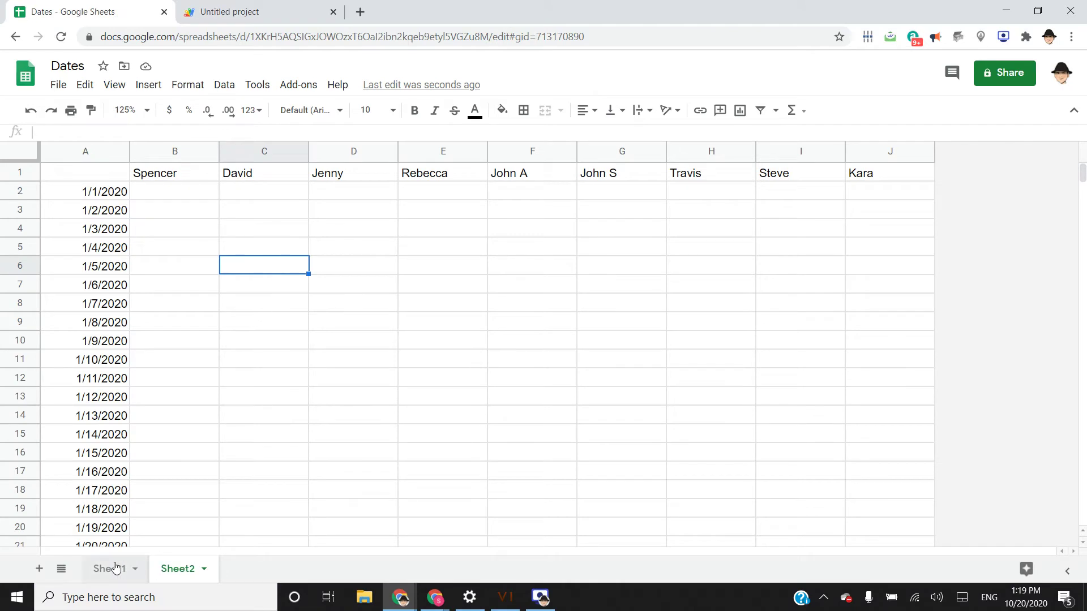
click(219, 11)
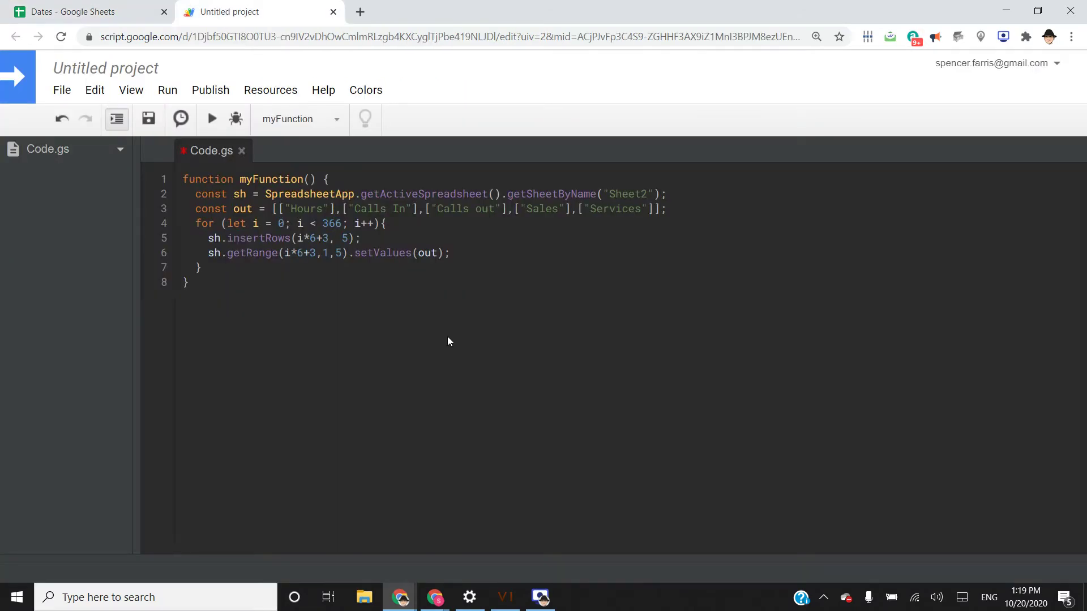
key(ctrl+s)
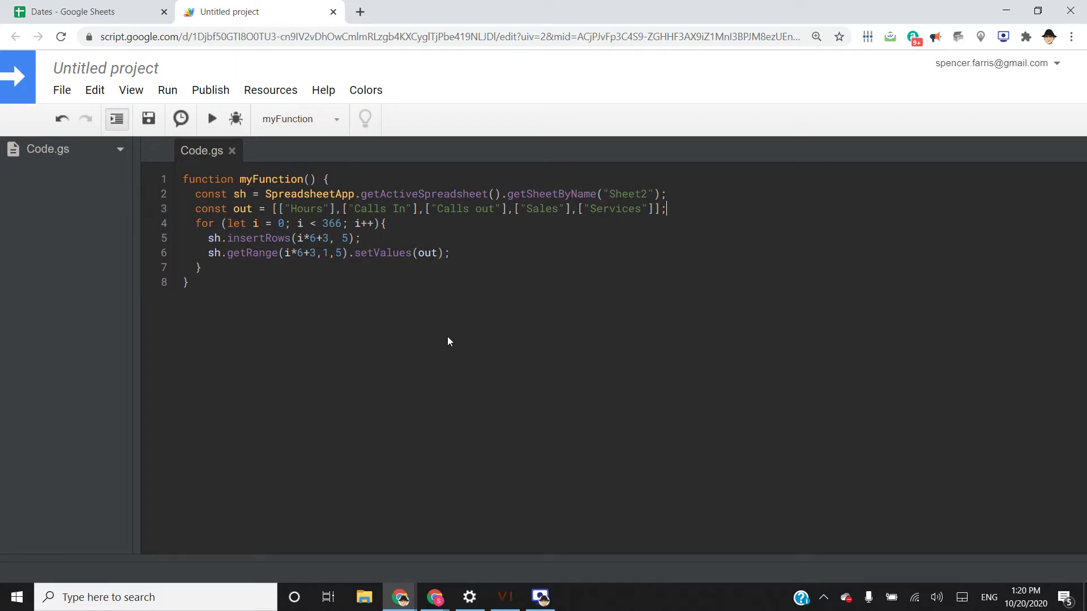
key(Return)
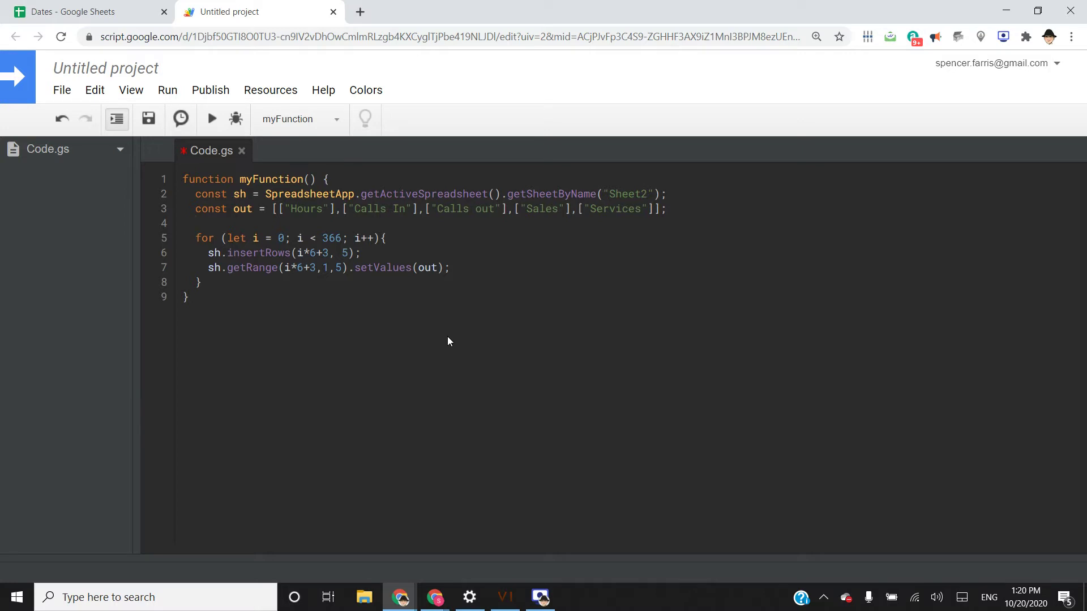
text(out = [)
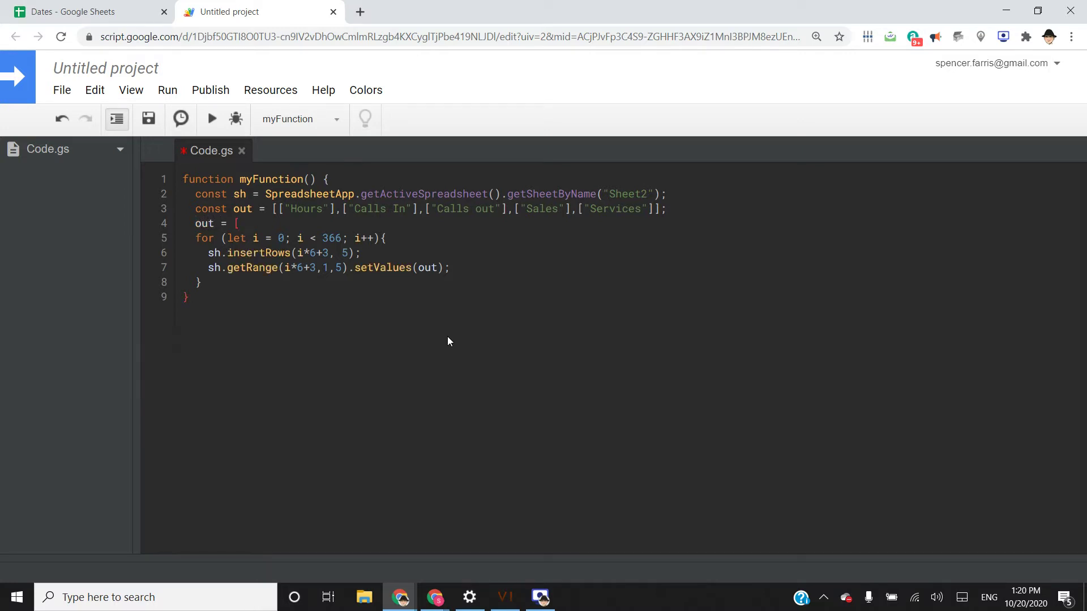
text([)
text("Hours")
text(,"Calls in")
text(,)
key(Right)
key(End)
key(shift+Home)
key(shift+Home)
key(BackSpace)
key(BackSpace)
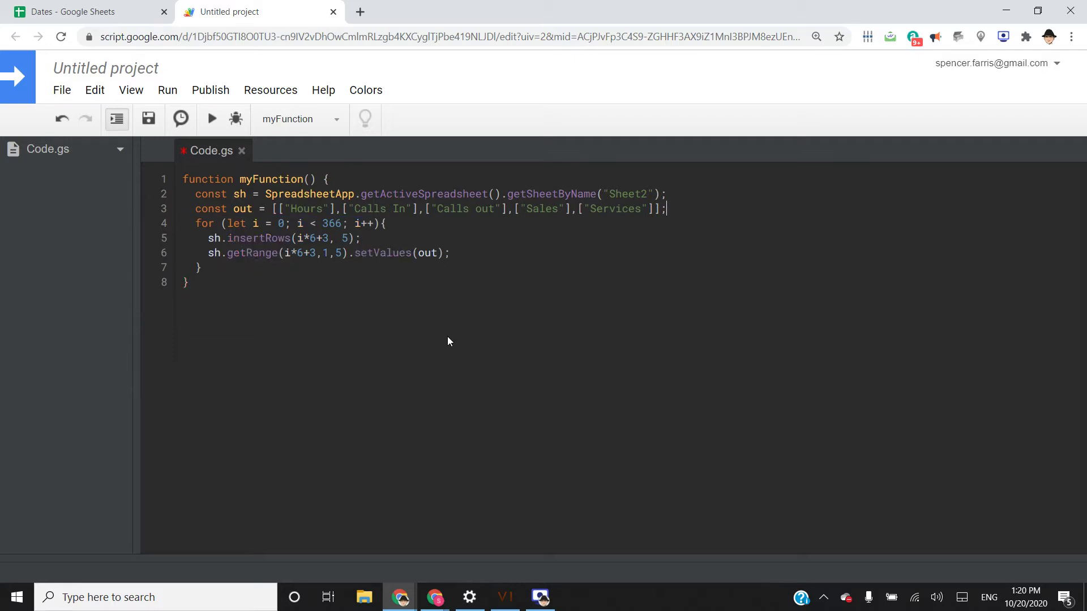
Examine how the last entries of the out array are each wrapped in their own brackets
key(Left)
key(Left)
key(ctrl+shift+Left)
key(ctrl+shift+Left)
key(shift+Left)
key(shift+Left)
key(Right)
Return to Sheet2 of the spreadsheet and enter the loop index values 0, 1, 2 and 3 in cells B2:B5
key(ctrl+shift+Tab)
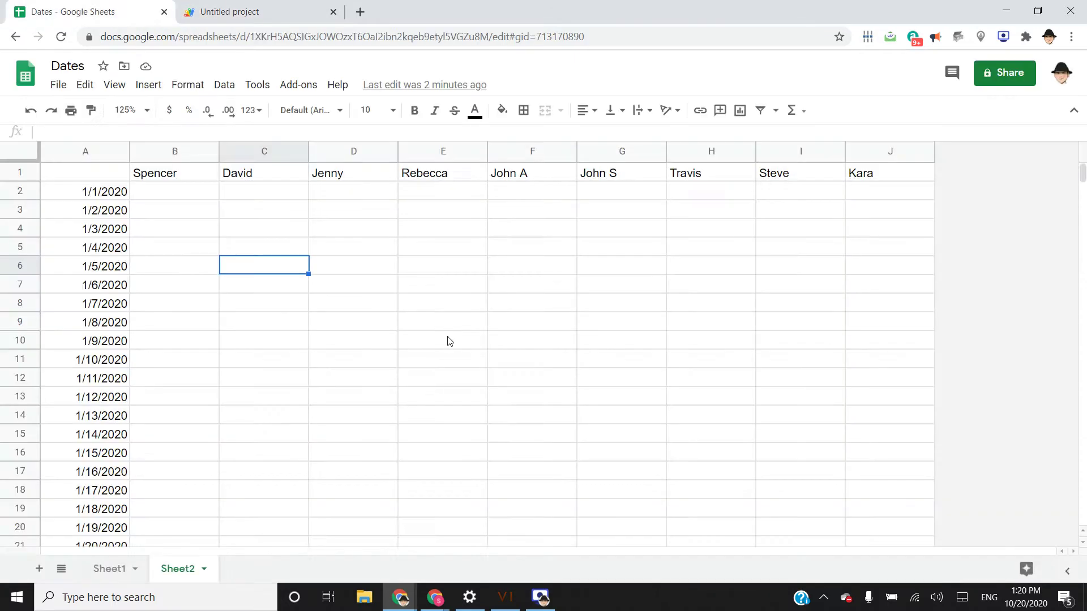
click(217, 190)
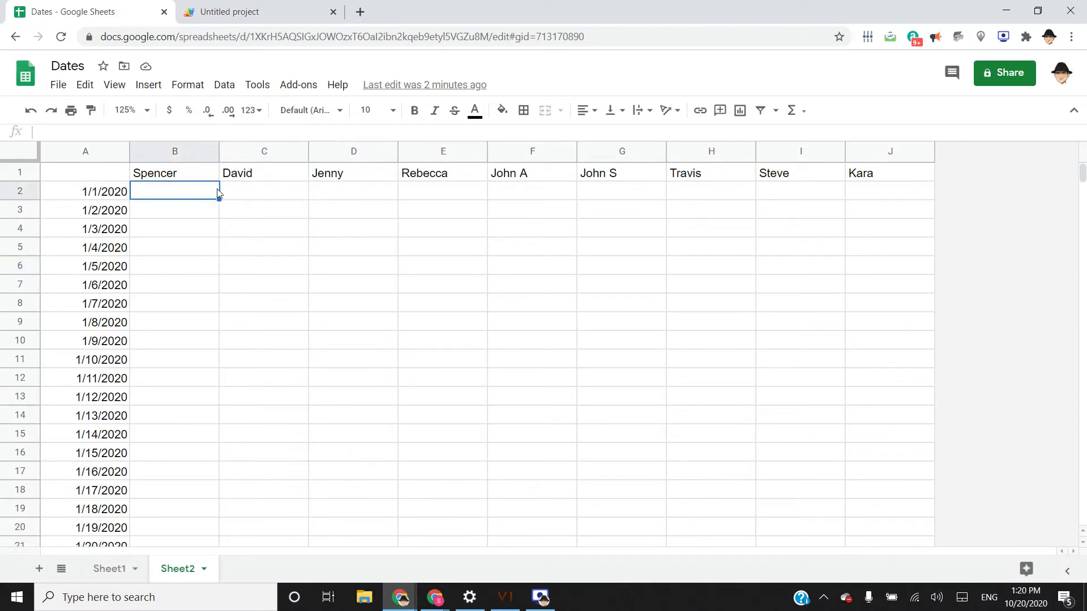
text(0)
key(Return)
text(1)
key(Return)
text(2)
key(Return)
text(3)
key(Return)
Enter 3 in cell C2 as the insertion row for index 0
key(Right)
key(Up)
key(Up)
key(Up)
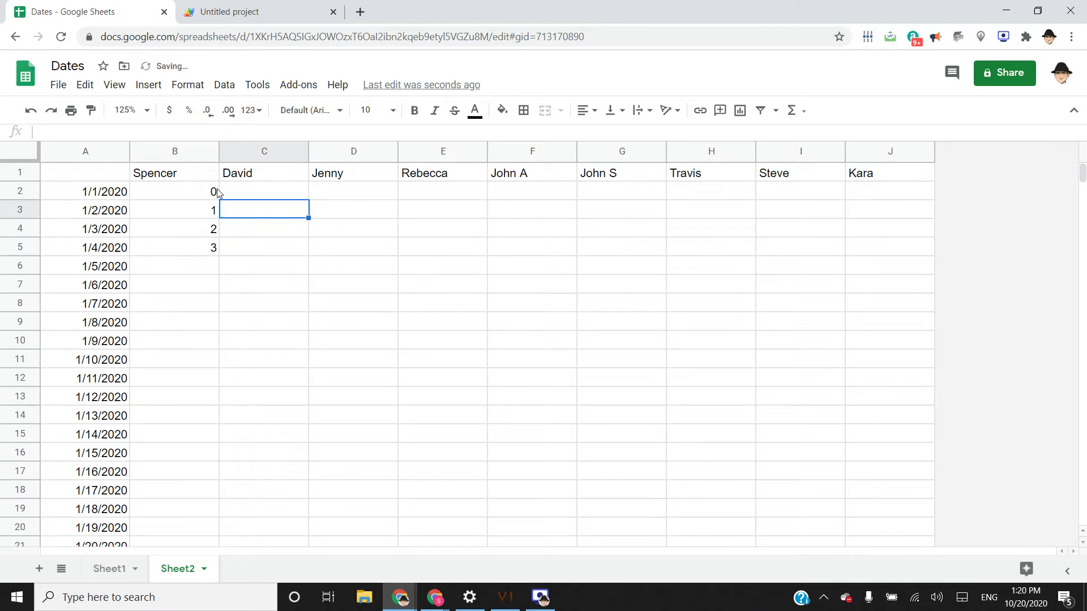
key(Up)
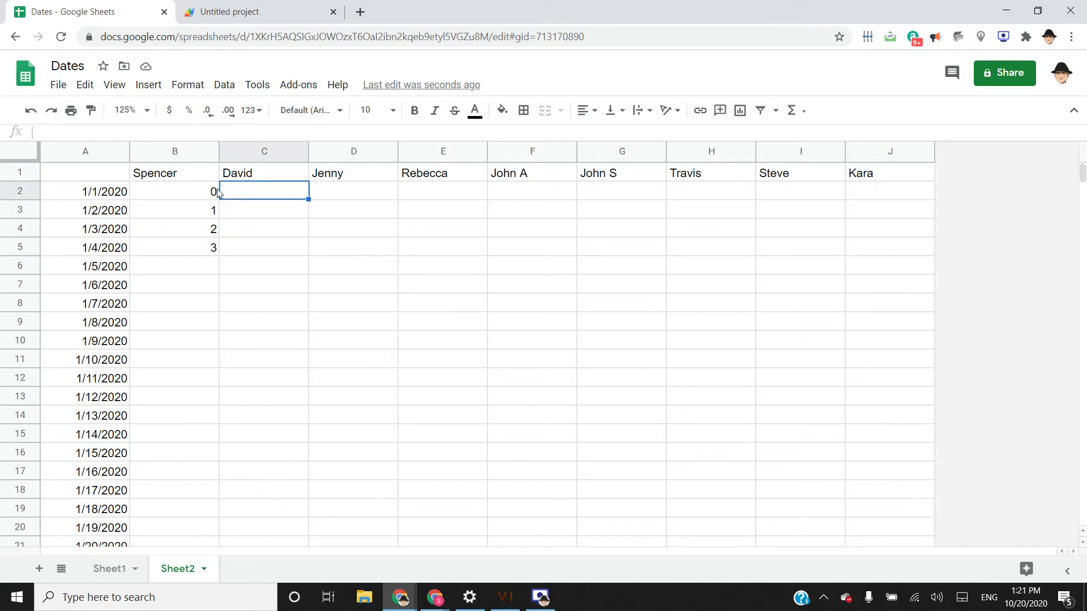
text(3)
key(Return)
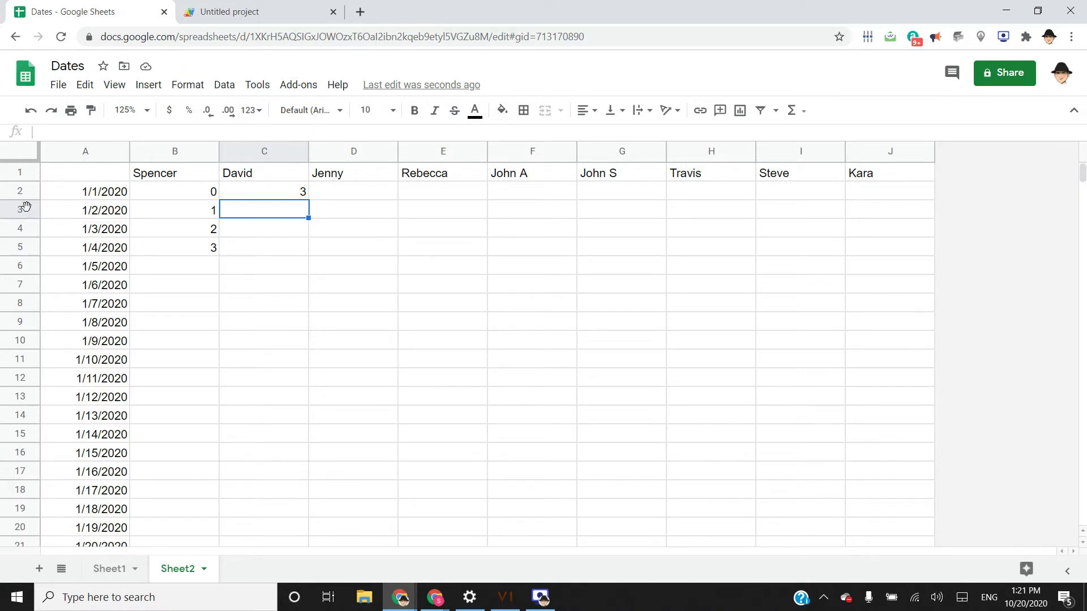
Insert five blank rows above the 1/2/2020 row, directly beneath 1/1/2020
drag(22, 210, 26, 286)
right_click(26, 249)
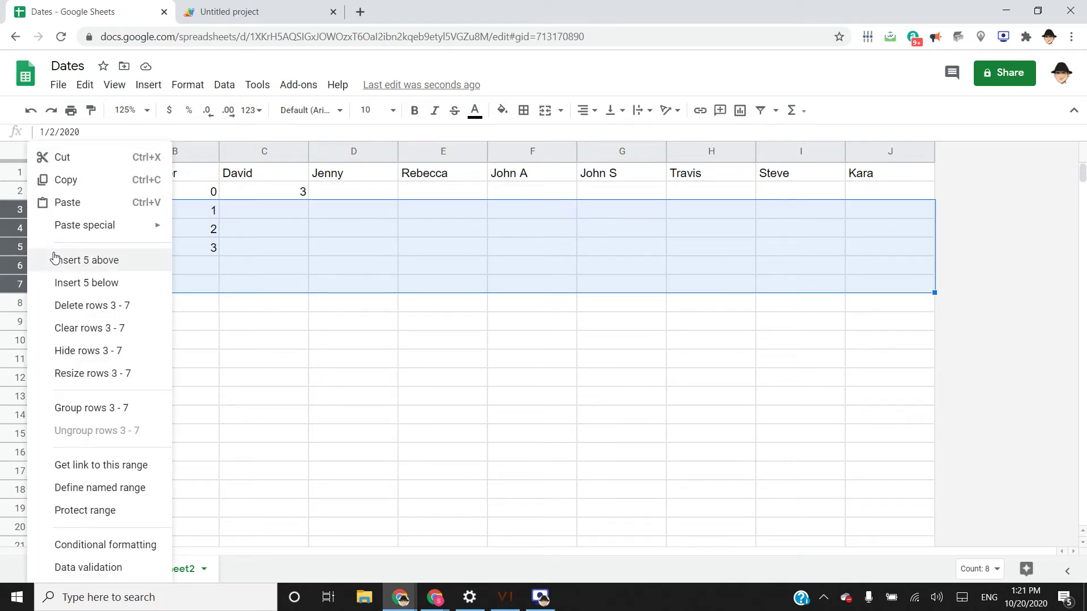
click(90, 260)
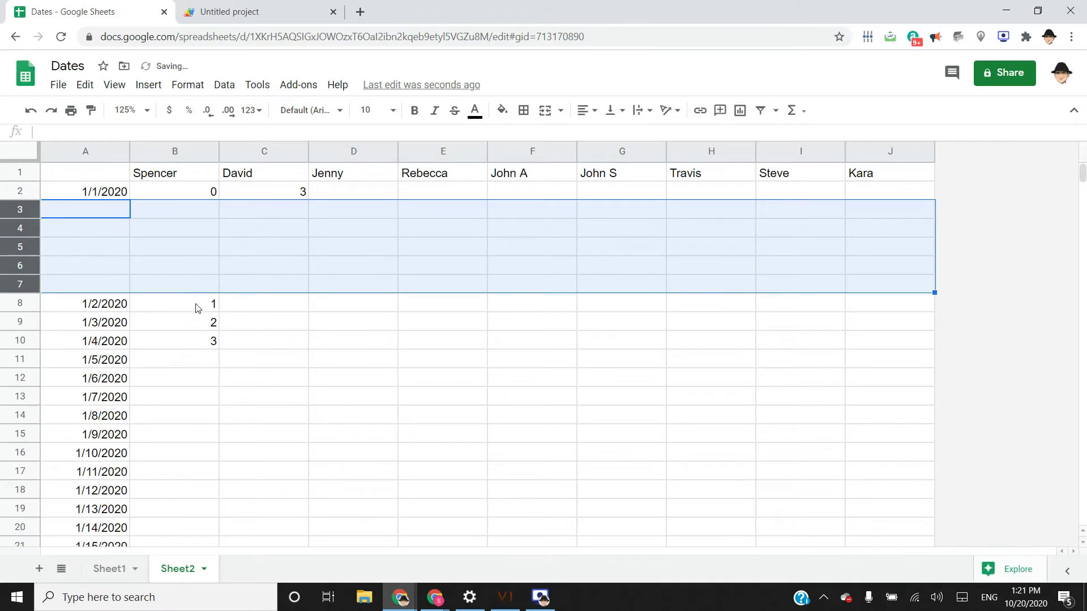
Enter the insertion rows 9, 15 and 21 in cells C8:C10, beside indexes 1 to 3
click(239, 309)
text(9)
key(Return)
text(15)
key(Return)
text(21)
key(Return)
Move the index and row-number pairs from B8:C10 up to B3:C5, directly beneath the first pair
key(Up)
key(shift+Left)
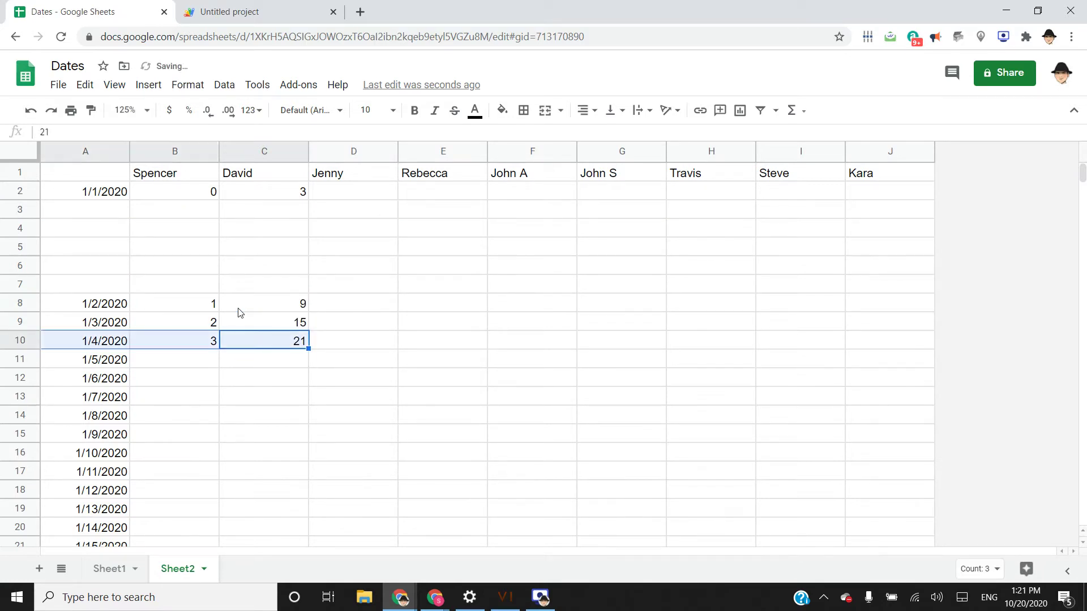
key(shift+Up)
key(shift+Up)
key(ctrl+c)
key(Up)
key(Up)
key(Up)
key(Up)
key(Up)
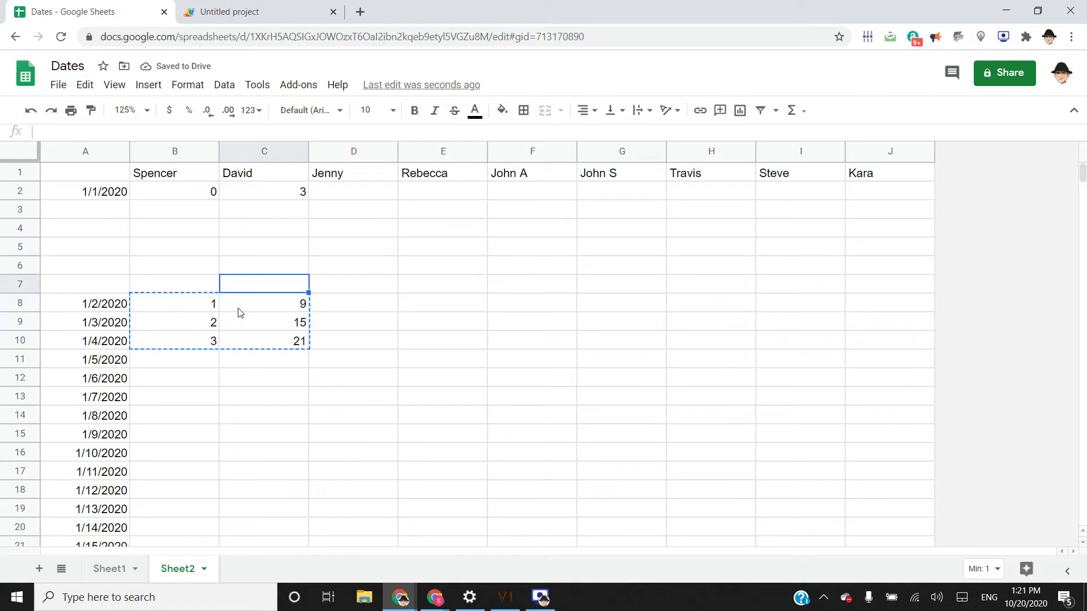
key(Left)
key(Up)
key(Up)
key(ctrl+v)
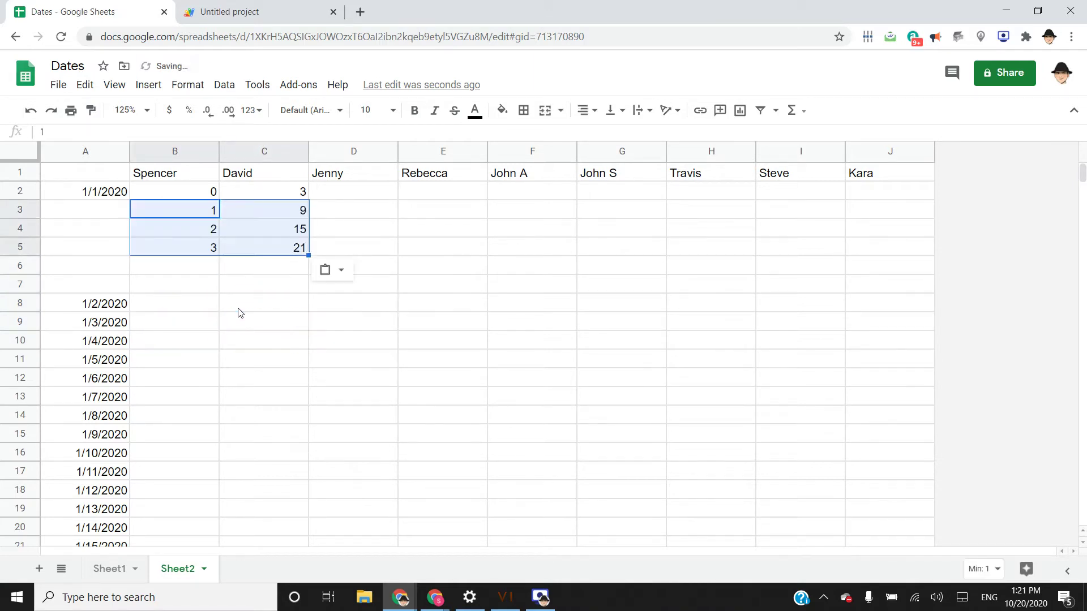
Compare the index values in B2:B5 with the insertion row numbers in C2:C5 to examine how they relate
key(Right)
key(Left)
key(Up)
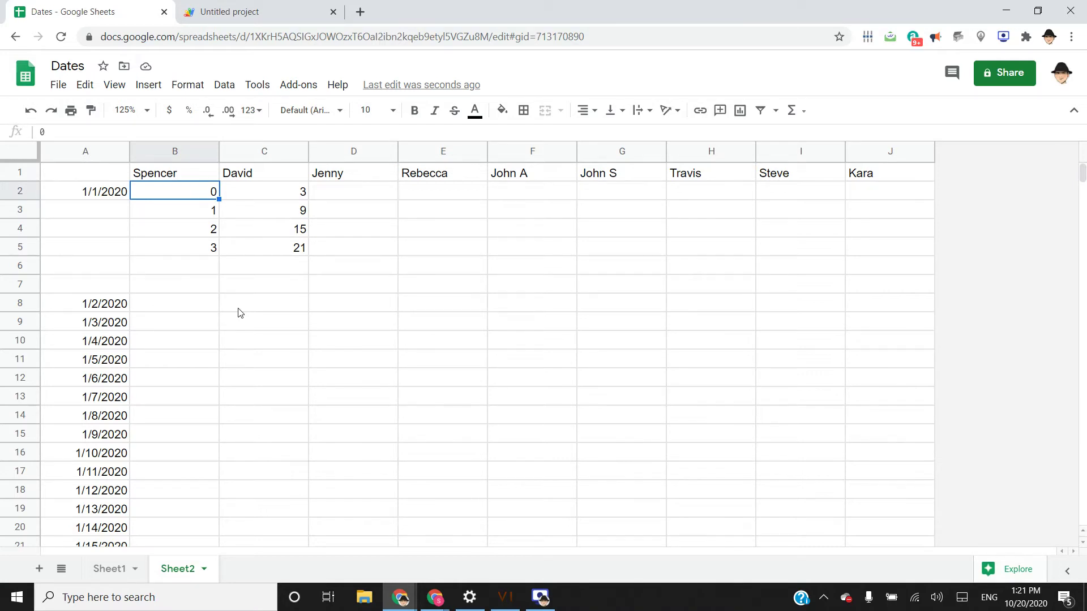
key(Right)
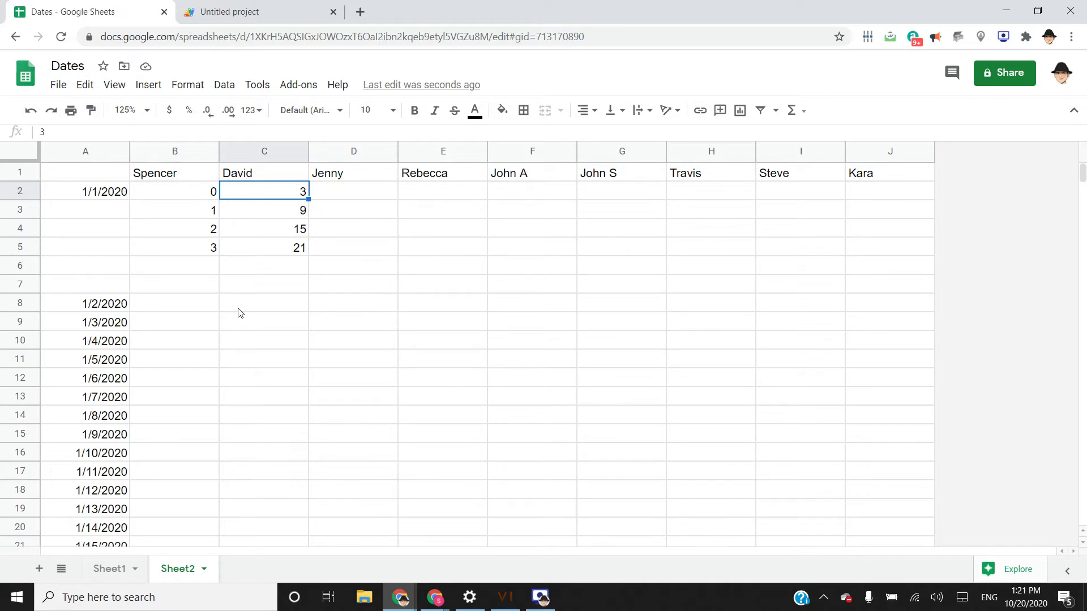
key(Down)
key(Down)
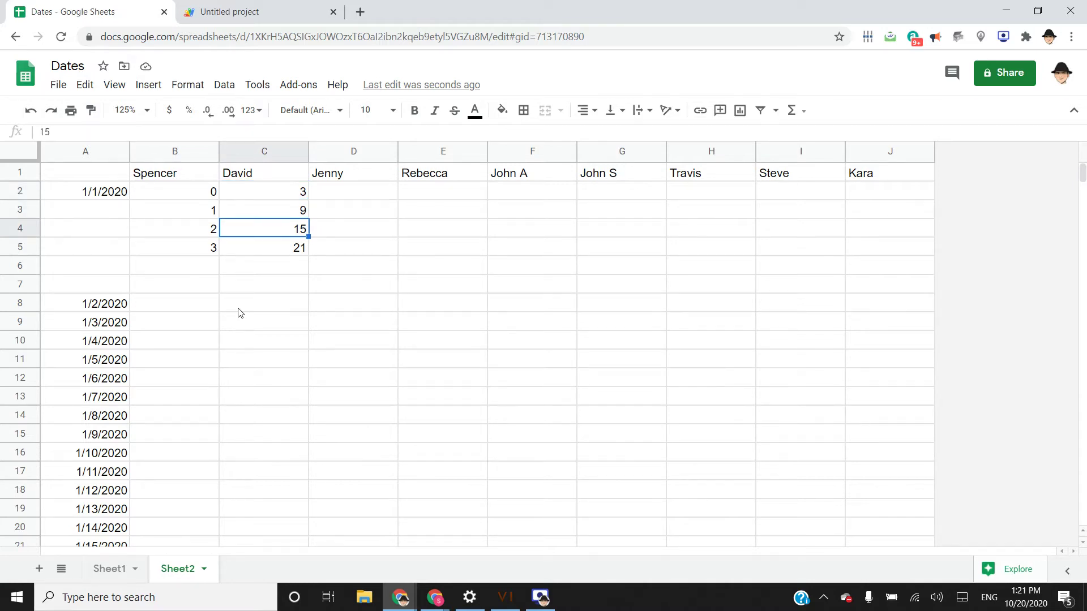
key(Down)
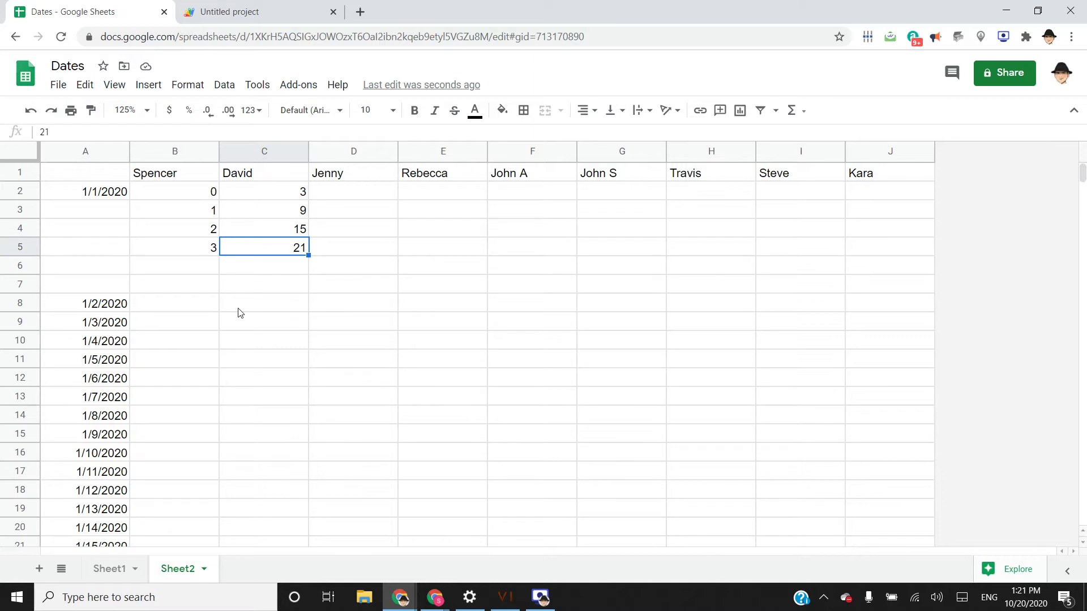
key(Right)
key(Up)
key(Up)
key(Up)
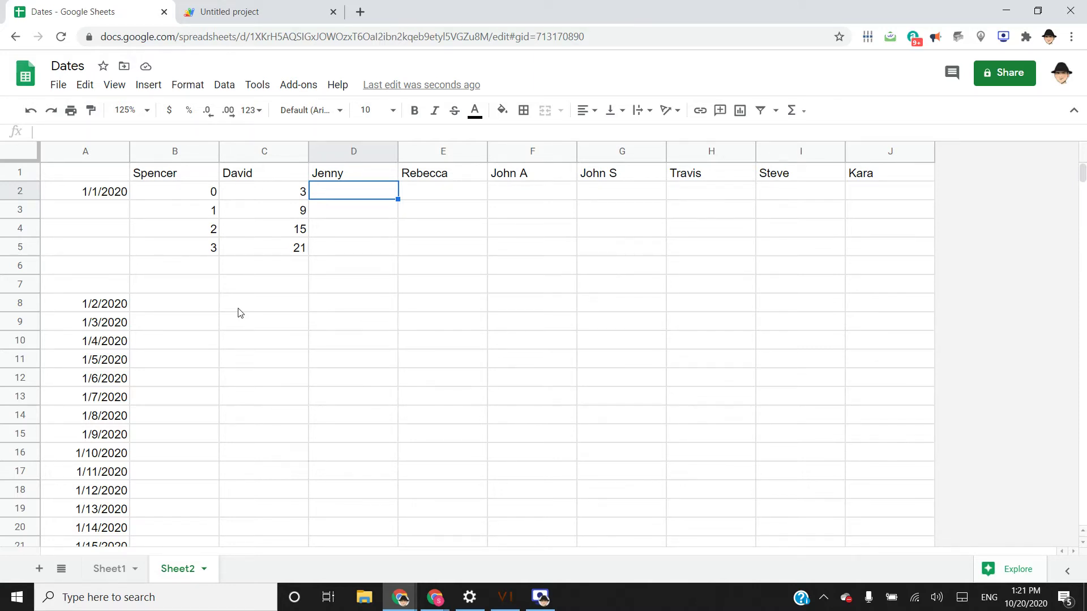
key(Left)
key(Left)
key(Down)
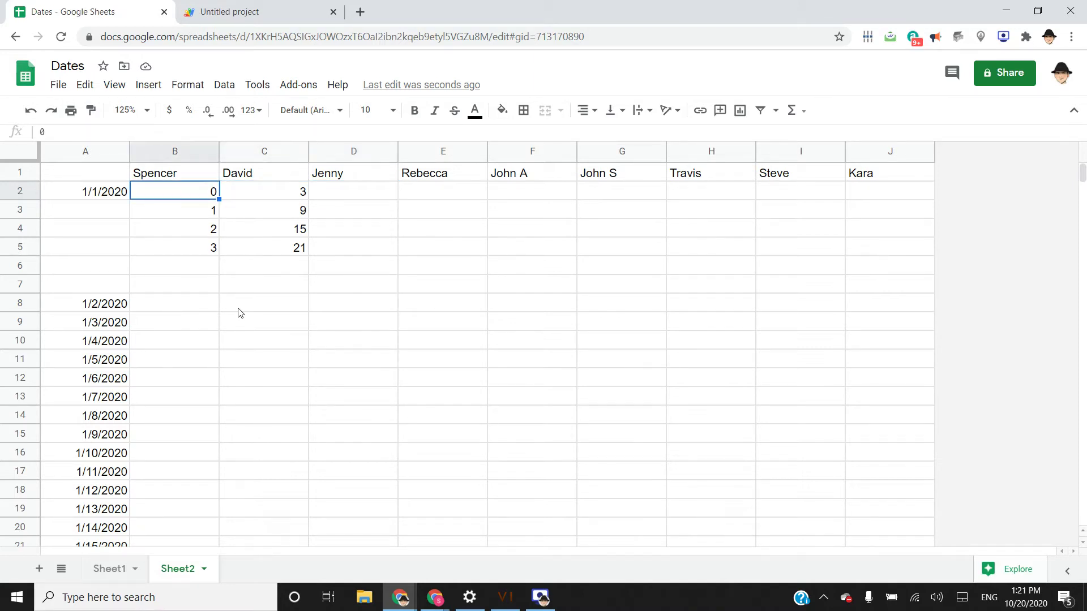
key(Right)
key(Up)
key(Right)
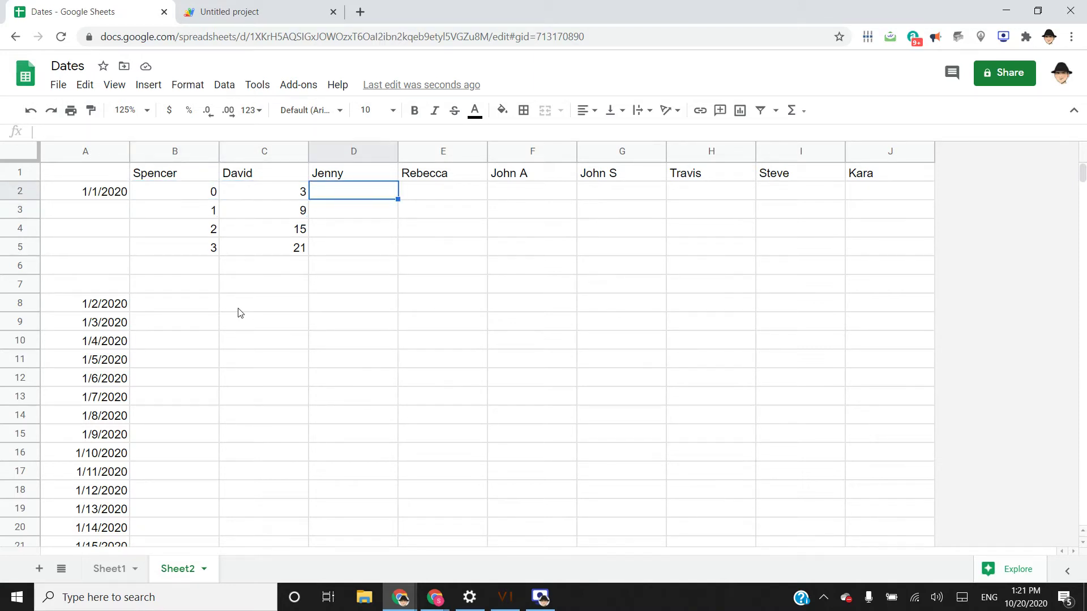
Enter the formula =B2*6+3 in D2 and copy it into D3 and D4
key(ctrl+Tab)
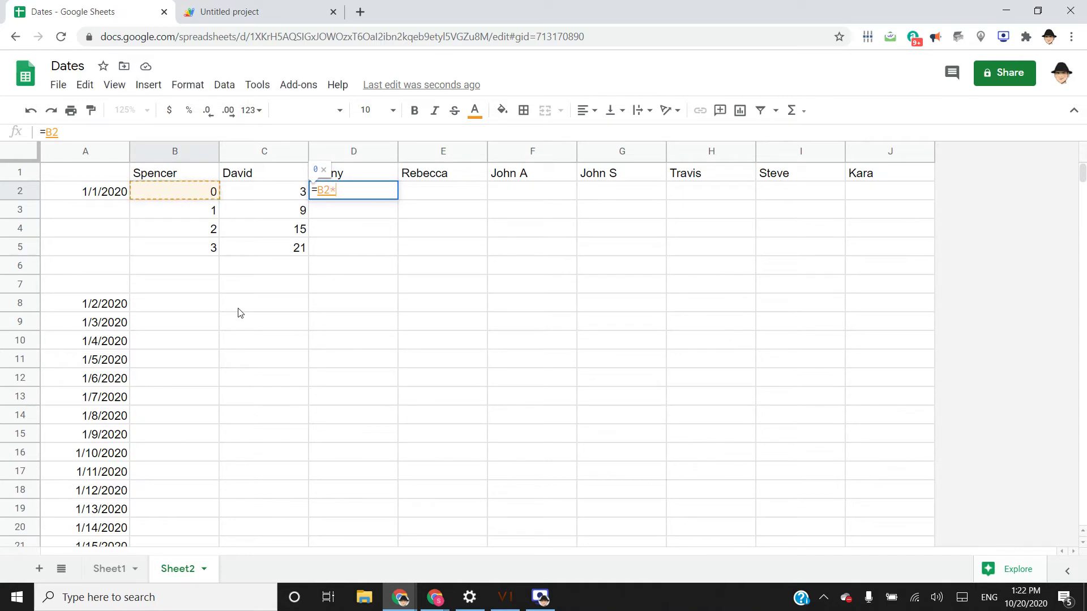
text(*6+3)
key(ctrl+Return)
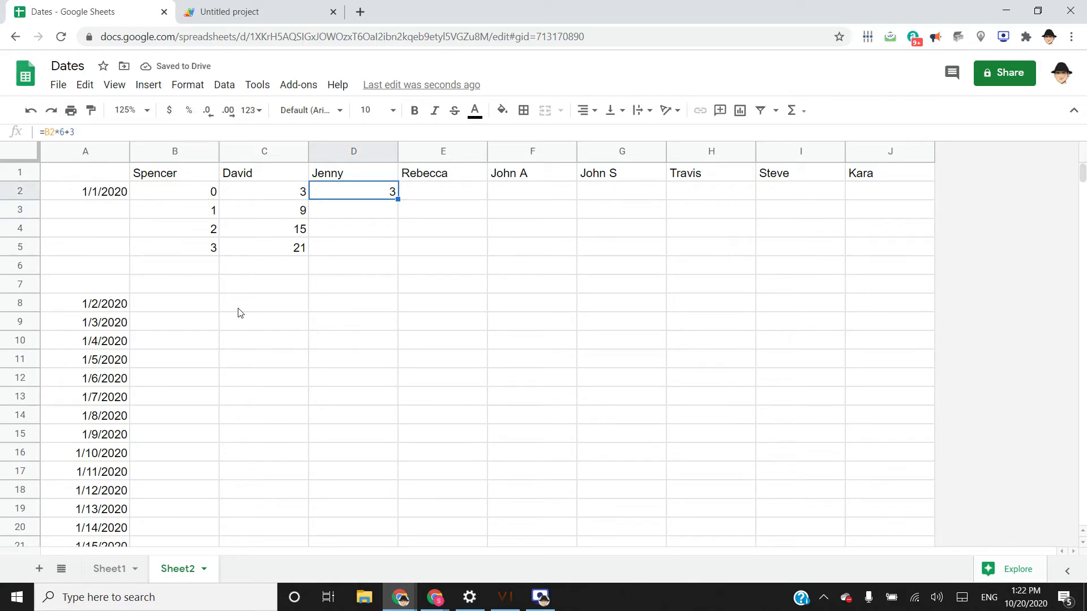
key(ctrl+c)
key(Down)
key(ctrl+v)
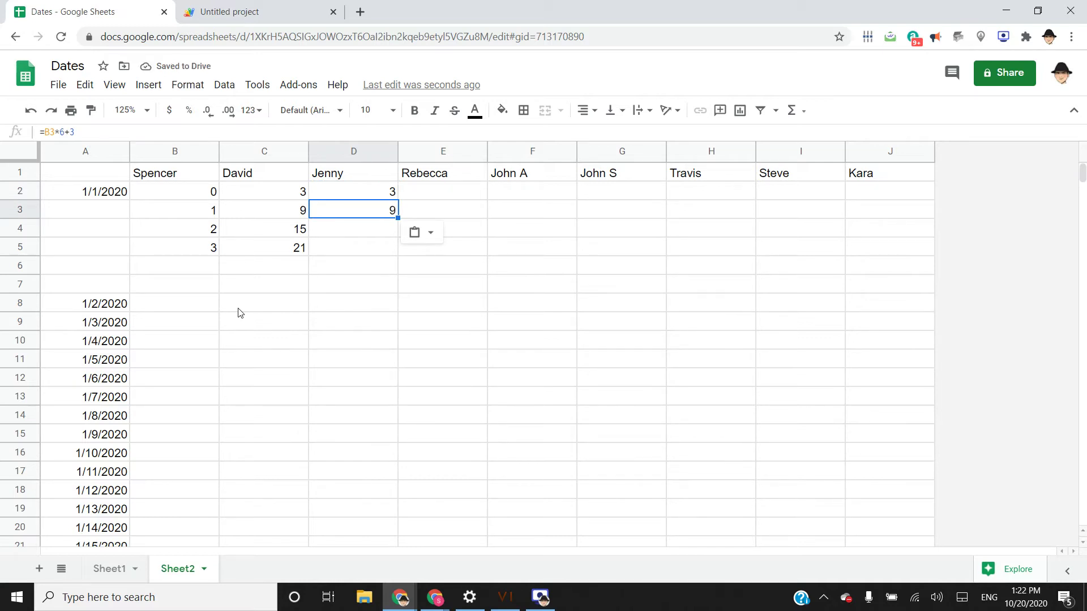
key(Down)
key(ctrl+v)
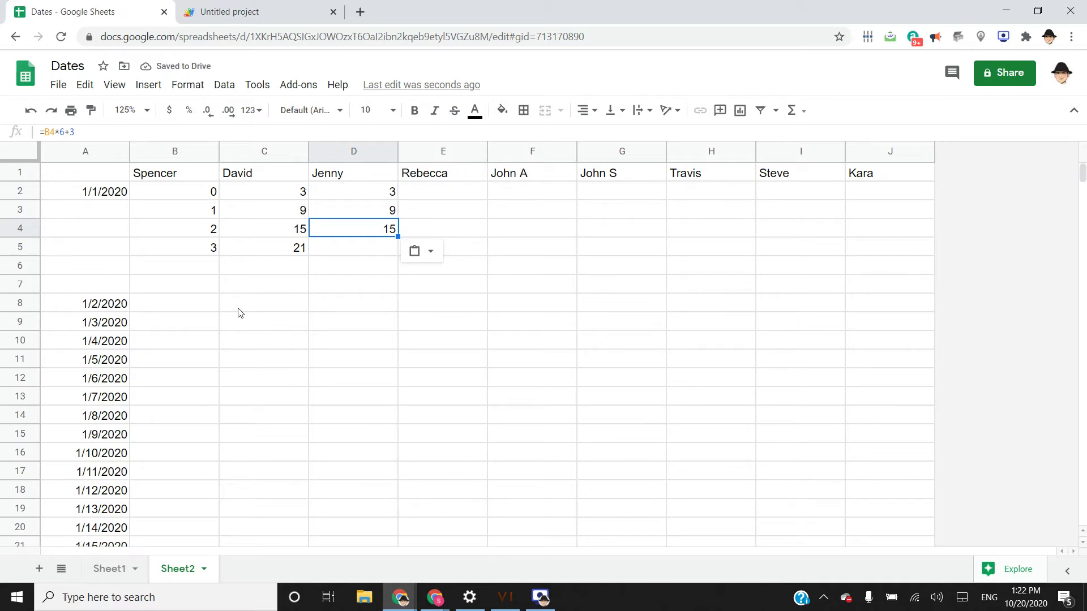
Clear the test indexes, row numbers and formulas from B2:D5
key(Left)
key(Left)
key(Down)
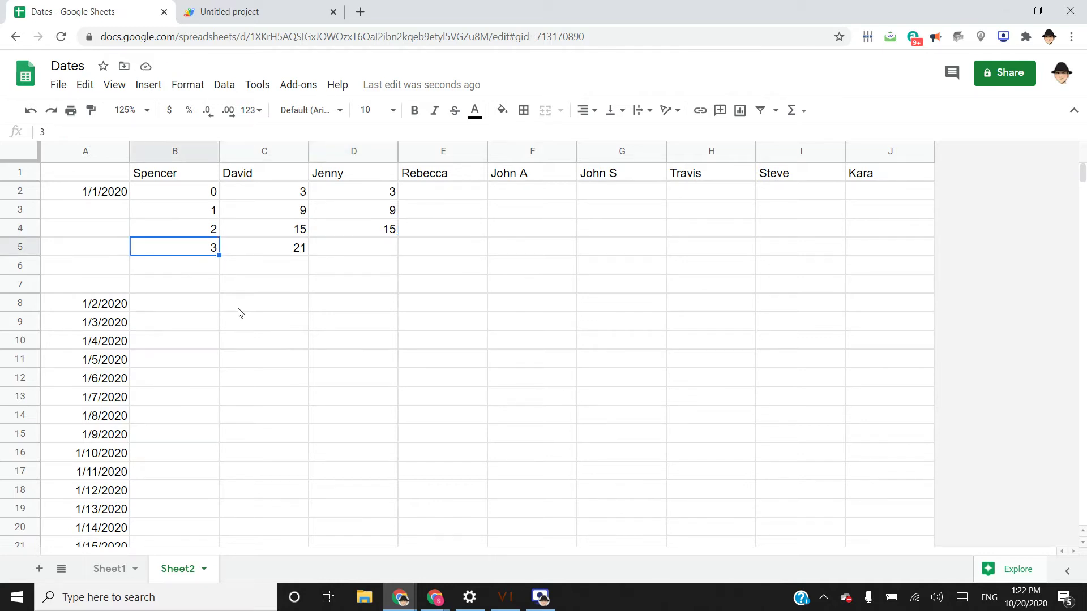
key(shift+Up)
key(shift+Up)
key(shift+Right)
key(shift+Up)
key(shift+Right)
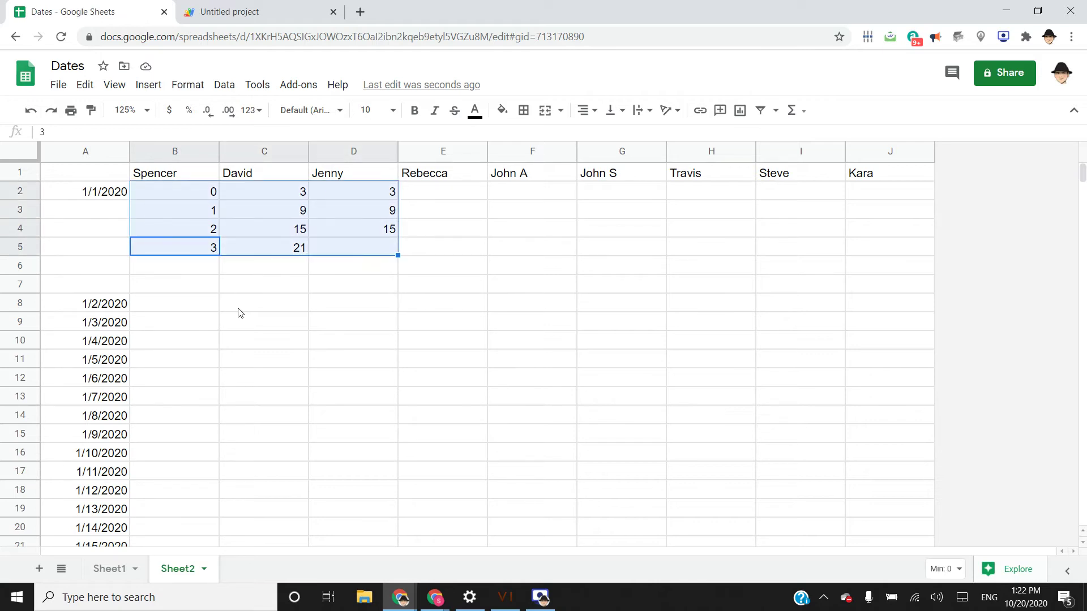
key(Delete)
Delete the five blank rows 3 to 7 between 1/1/2020 and 1/2/2020
drag(22, 212, 20, 284)
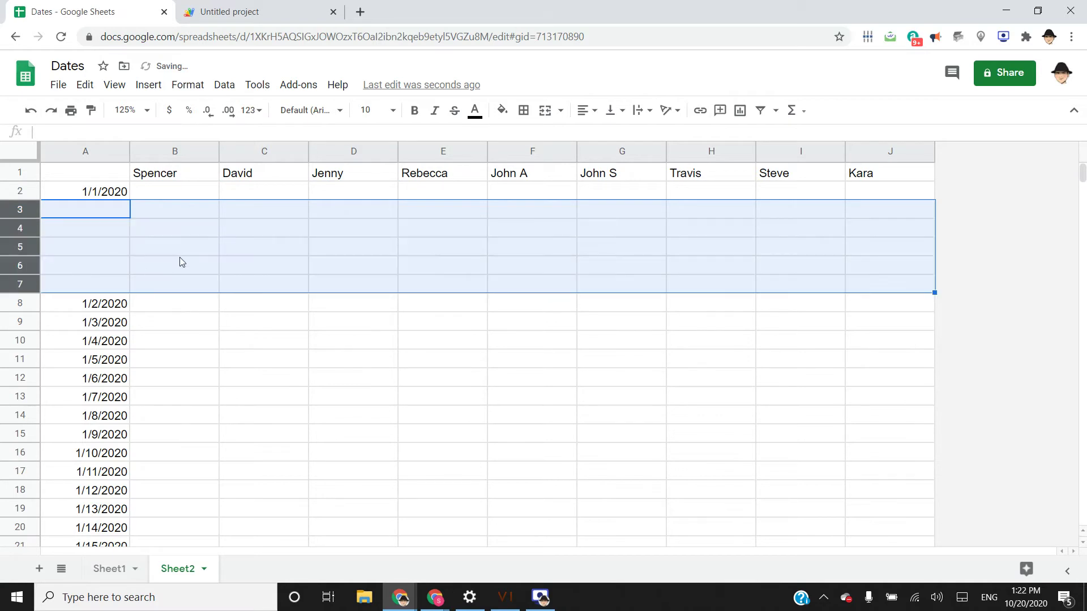
right_click(180, 262)
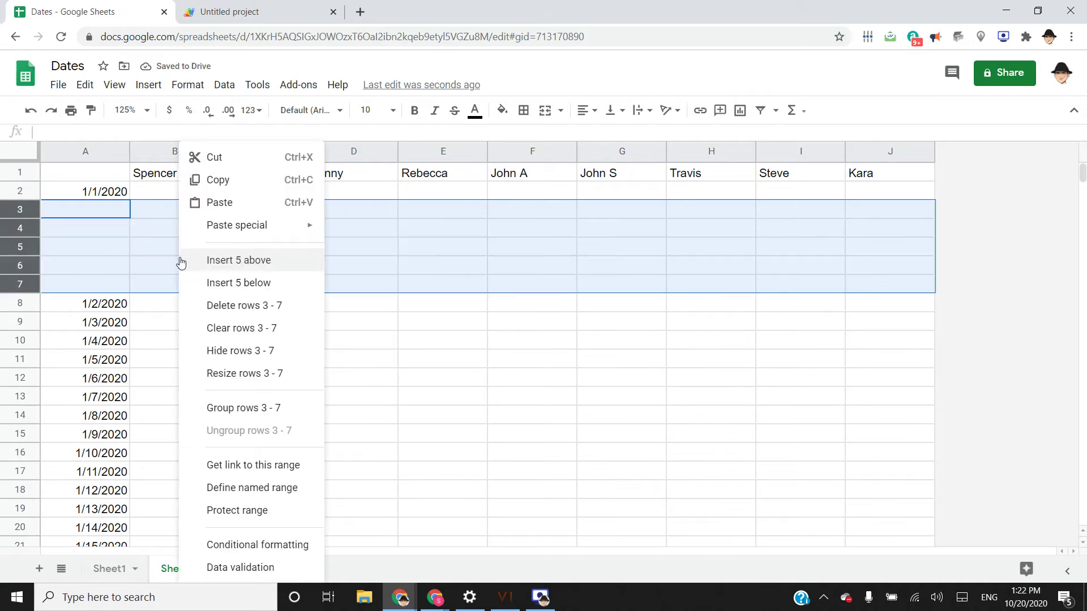
click(237, 305)
click(162, 218)
Save the Apps Script project and run myFunction to fill in the category rows beneath each date in Sheet2
click(249, 10)
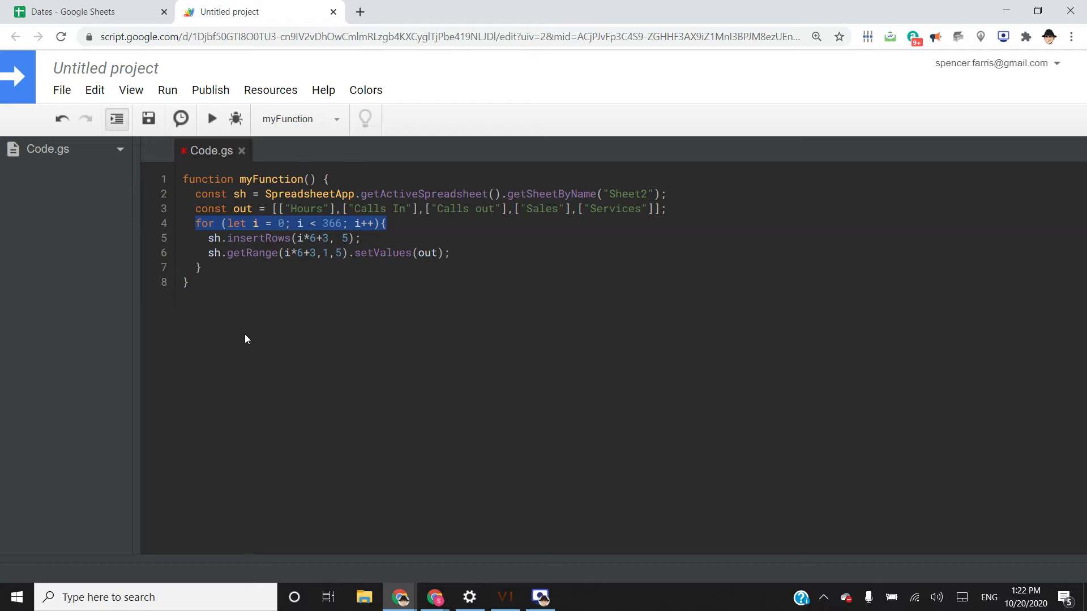
key(ctrl+s)
key(Down)
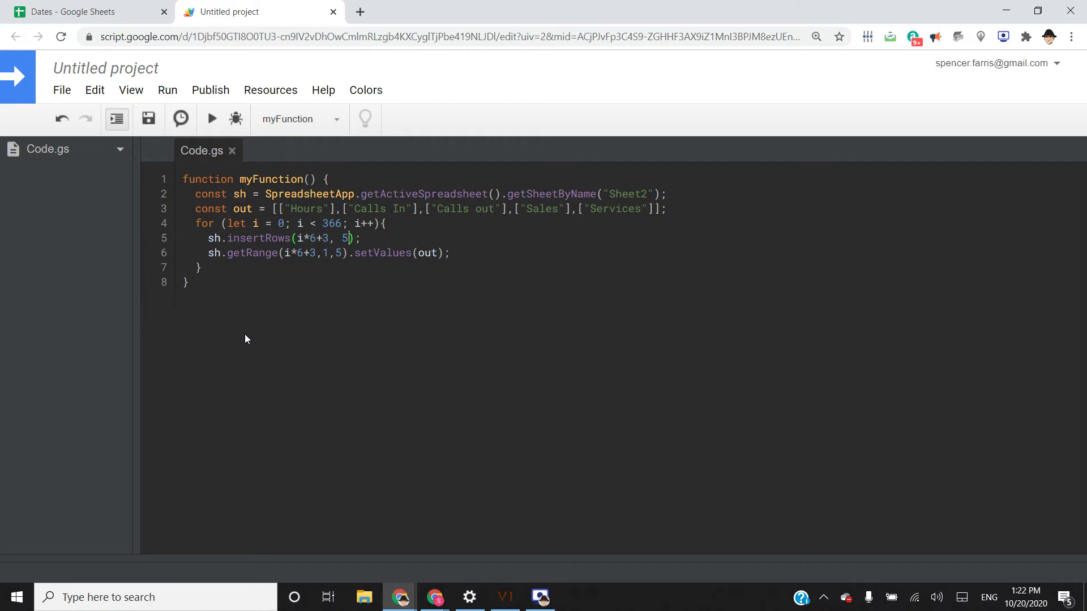
key(Down)
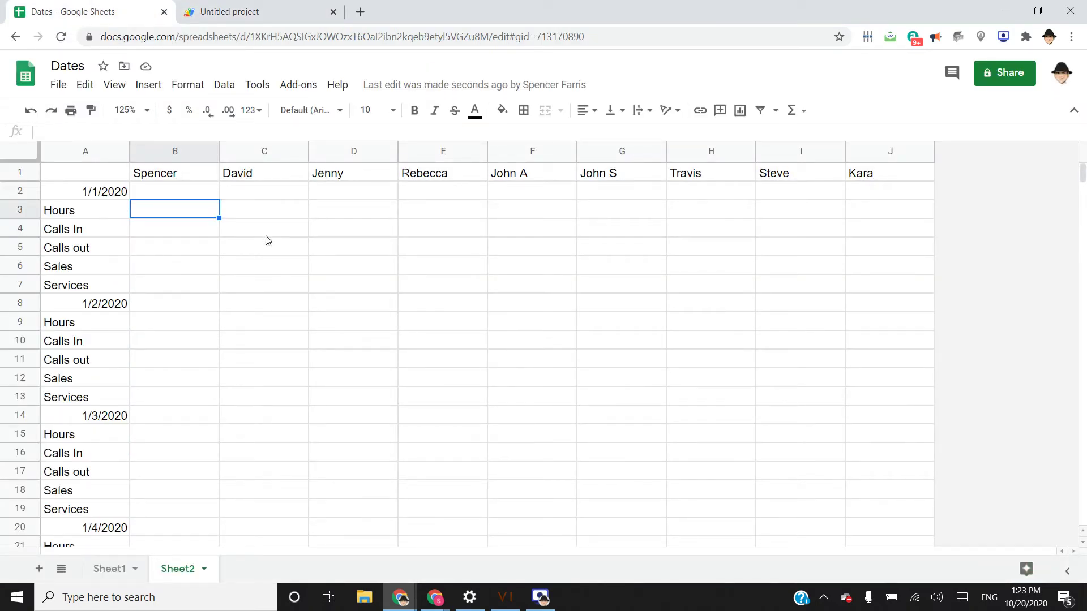
Examine how far the category rows extend down column A of Sheet2, through to the last date
click(205, 7)
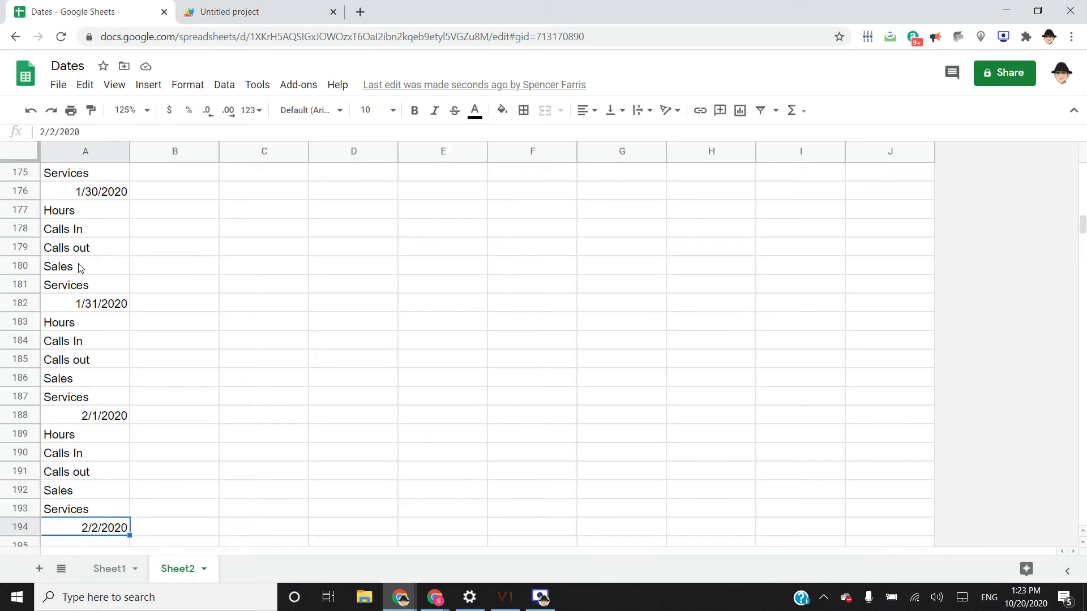
scroll(80, 269, down, 20)
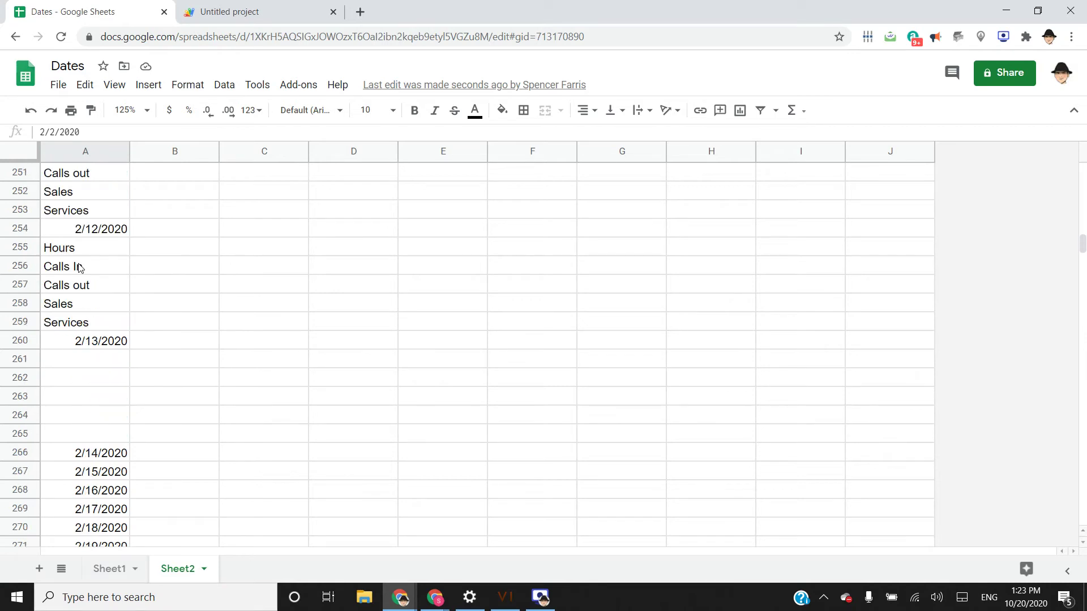
scroll(123, 300, down, 4)
scroll(125, 302, down, 16)
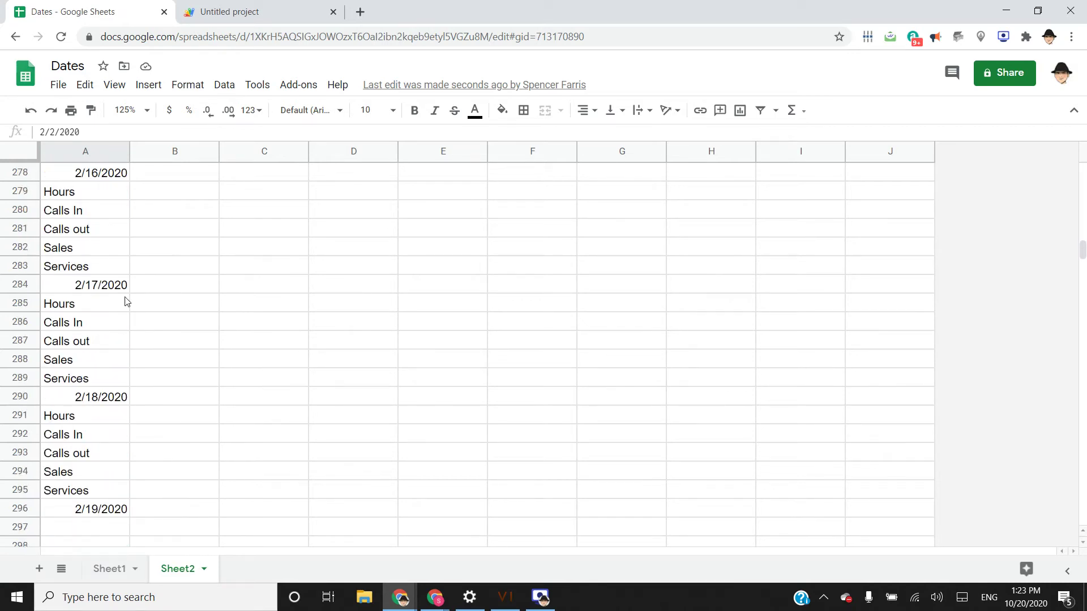
scroll(125, 301, down, 20)
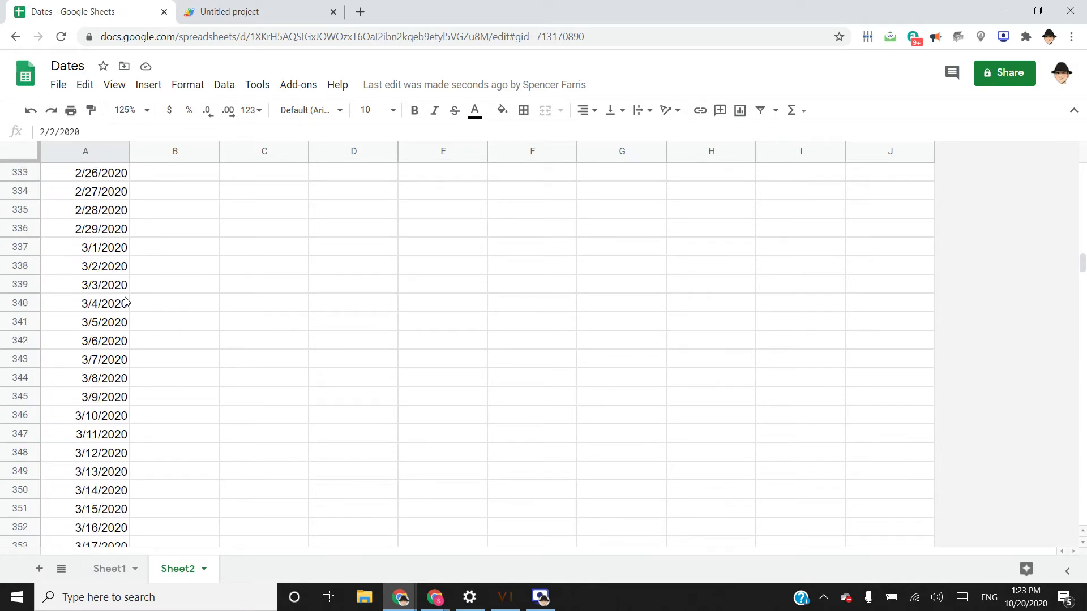
click(83, 345)
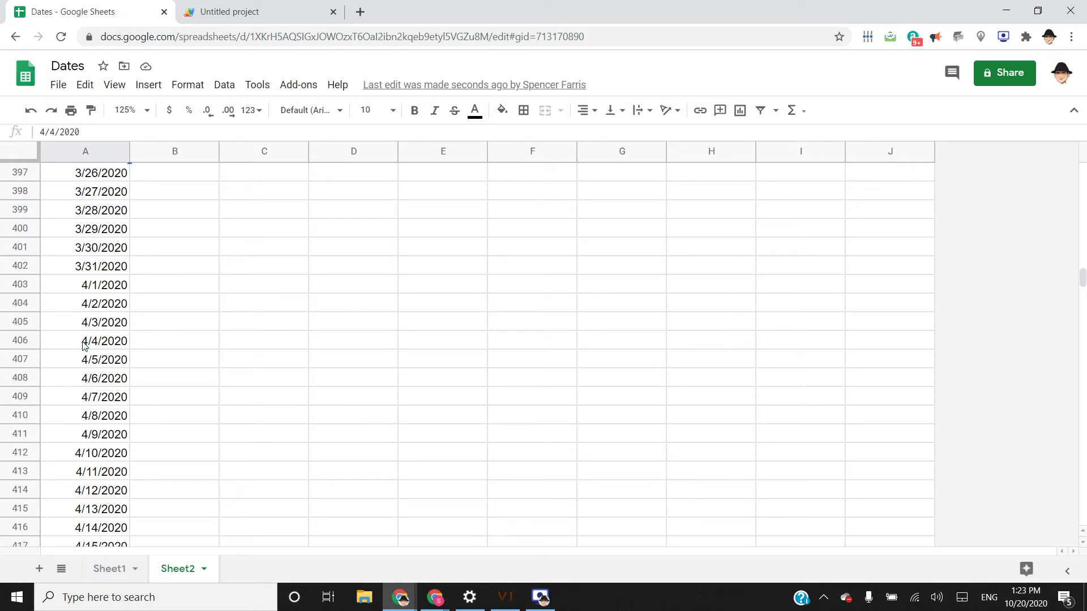
key(ctrl+Down)
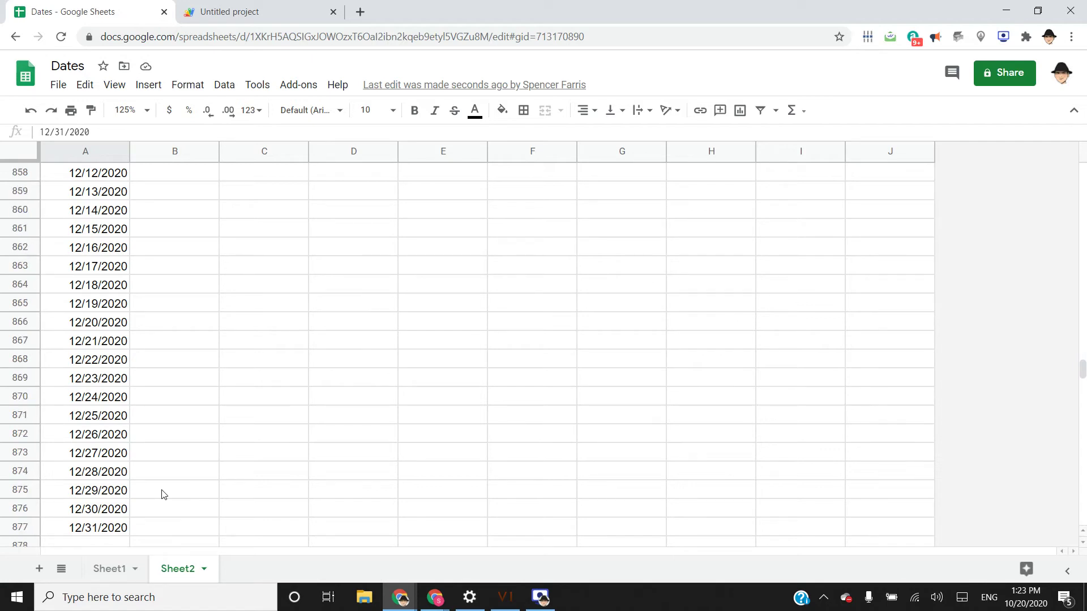
Compare the end of Sheet1's column A list with the end of the list in Sheet2
click(116, 564)
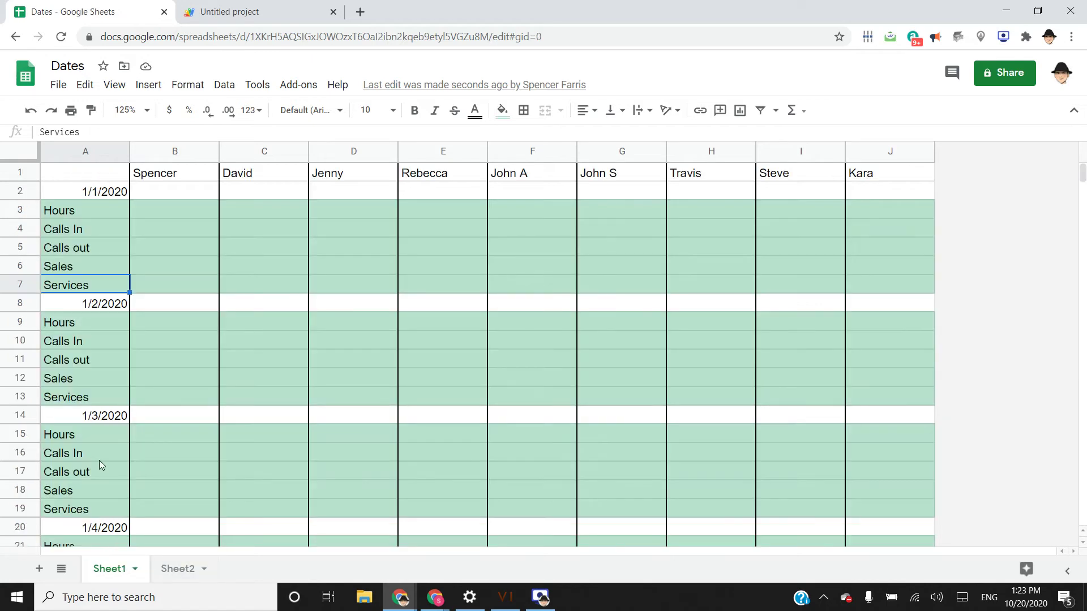
click(99, 459)
key(ctrl+Down)
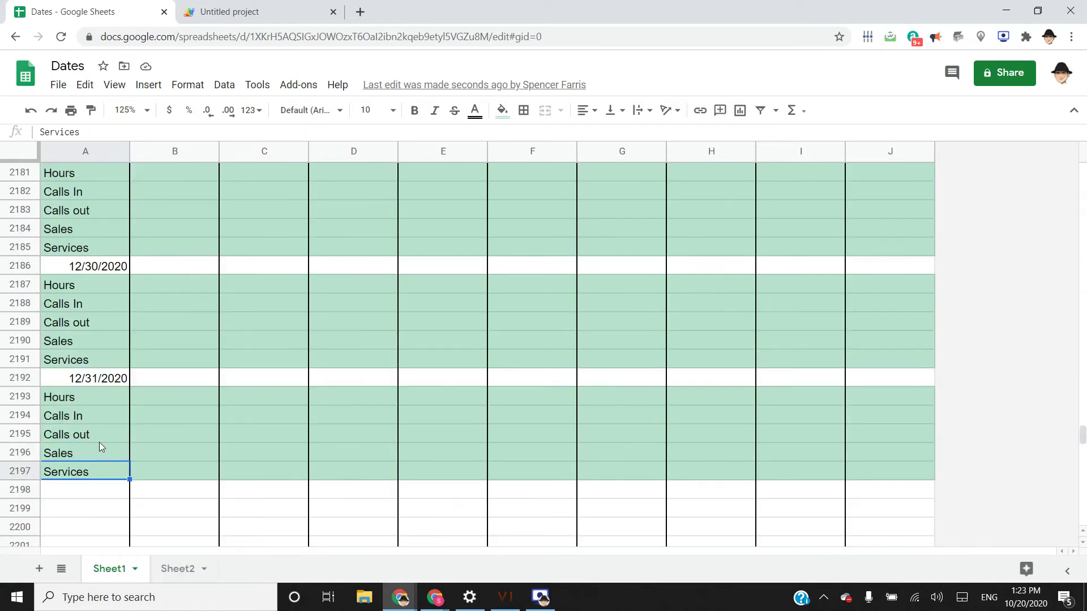
click(167, 566)
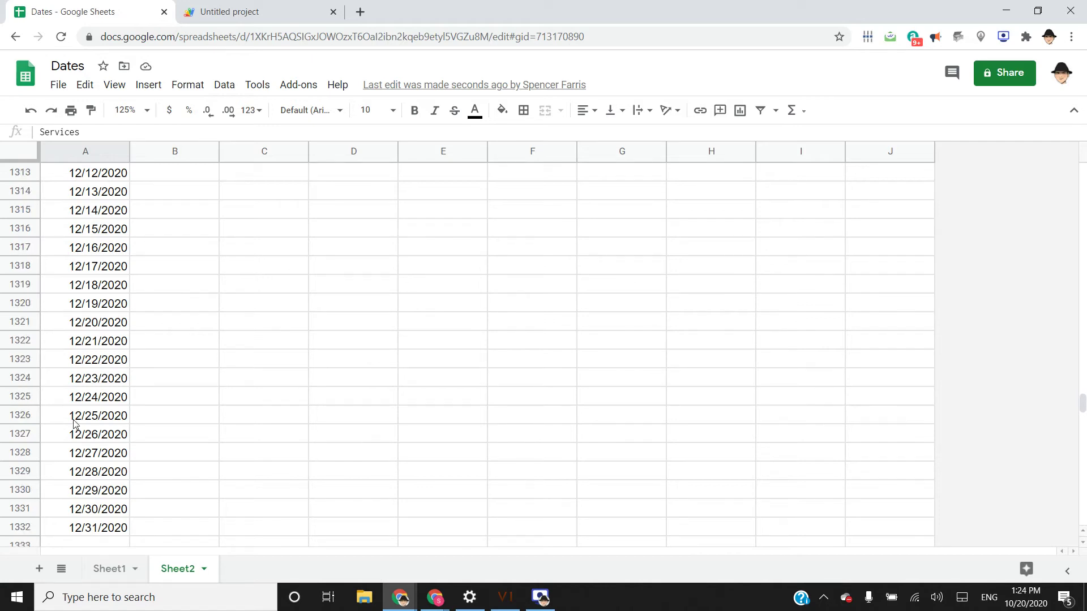
scroll(76, 421, up, 12)
scroll(74, 420, up, 15)
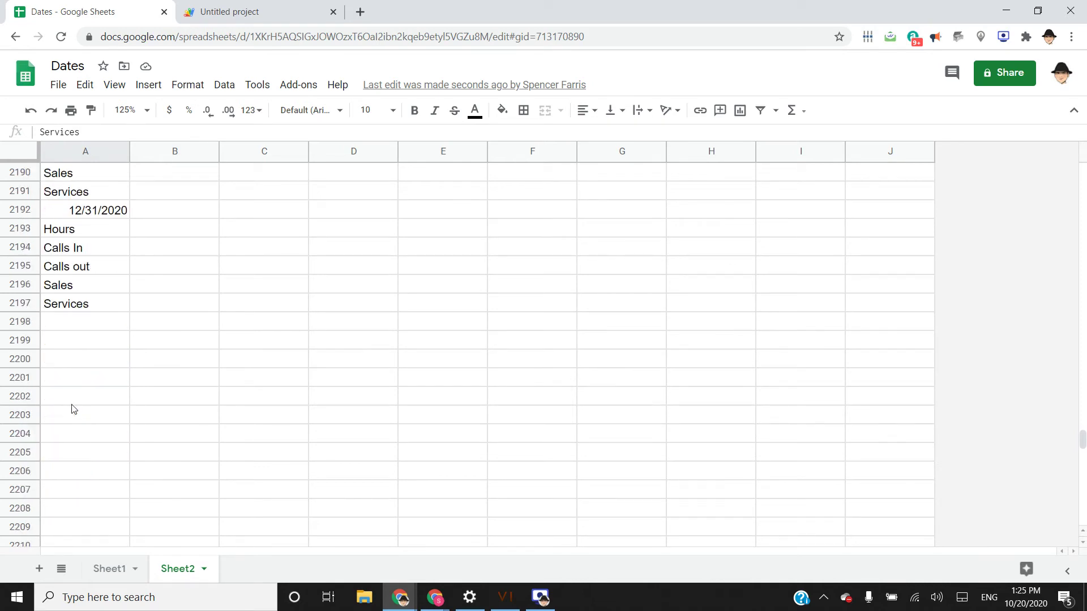
click(105, 311)
Review the first date block in column A of Sheet2, from A1 down to 1/2/2020
key(ctrl+Home)
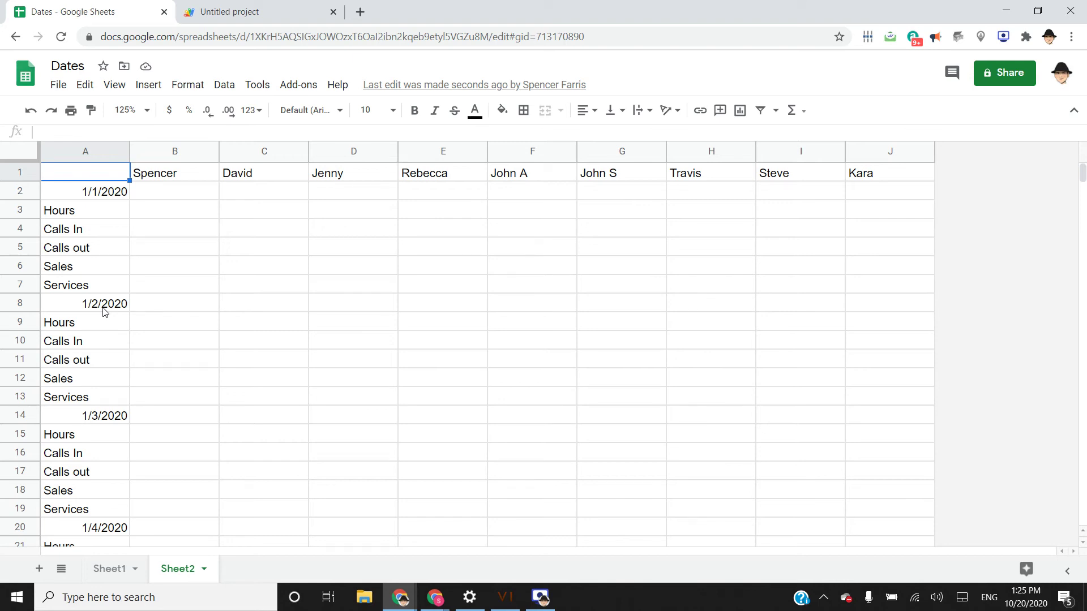
key(Down)
key(Down)
key(Down)
key(Down)
key(Down)
key(Down)
key(Down)
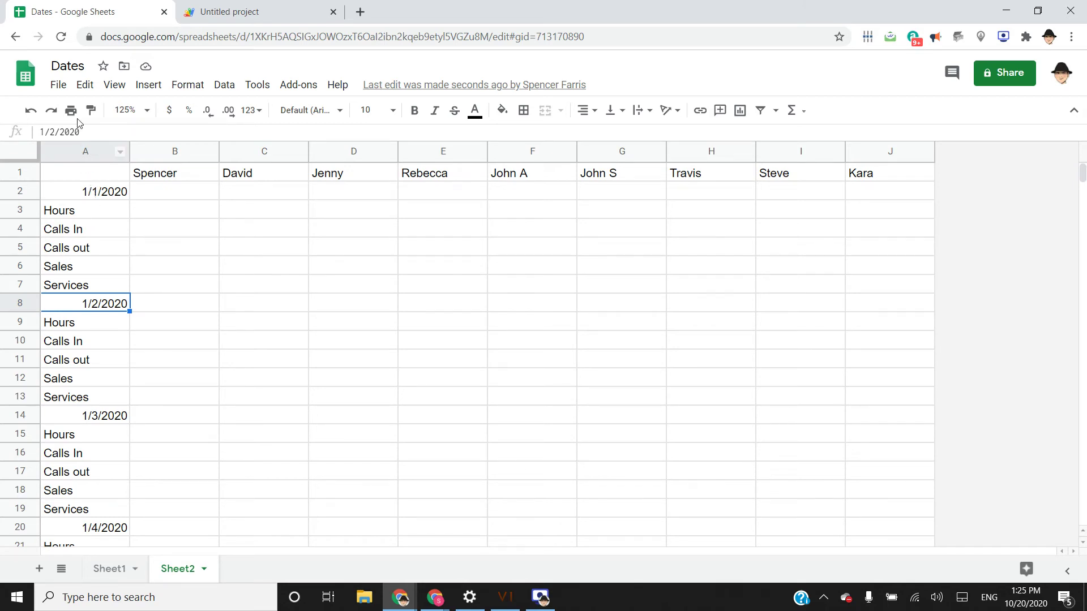
Create a new conditional formatting rule covering all cells of Sheet2, A1:J2830
click(29, 151)
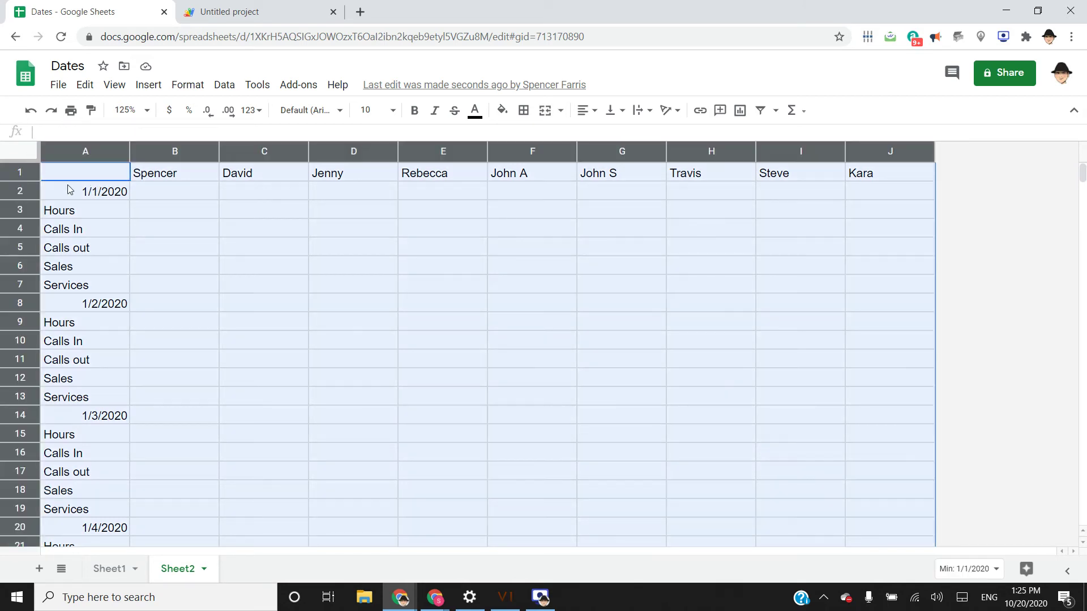
right_click(173, 244)
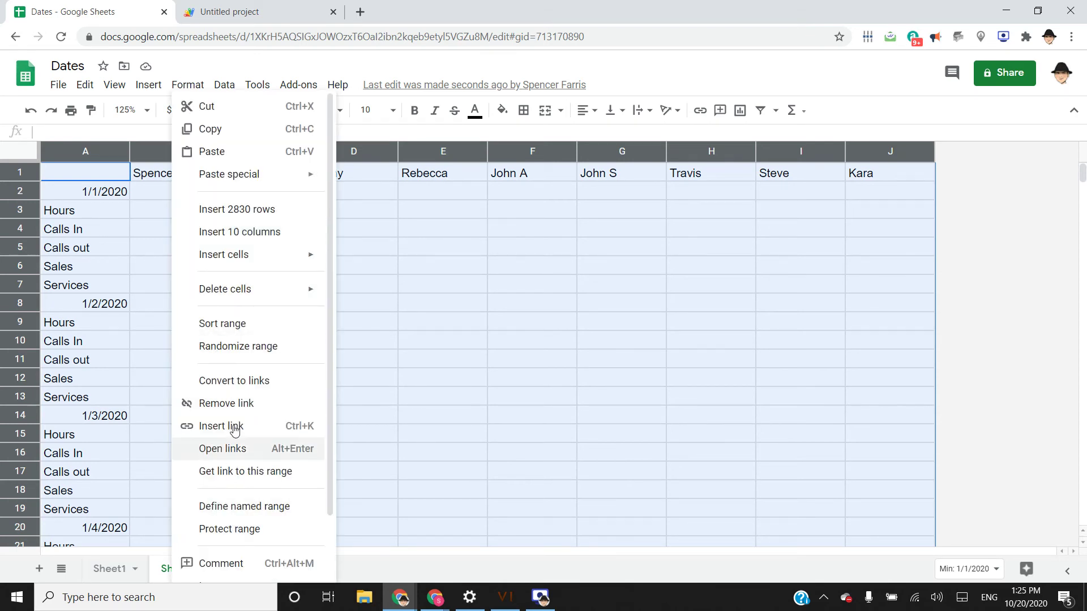
scroll(238, 510, down, 2)
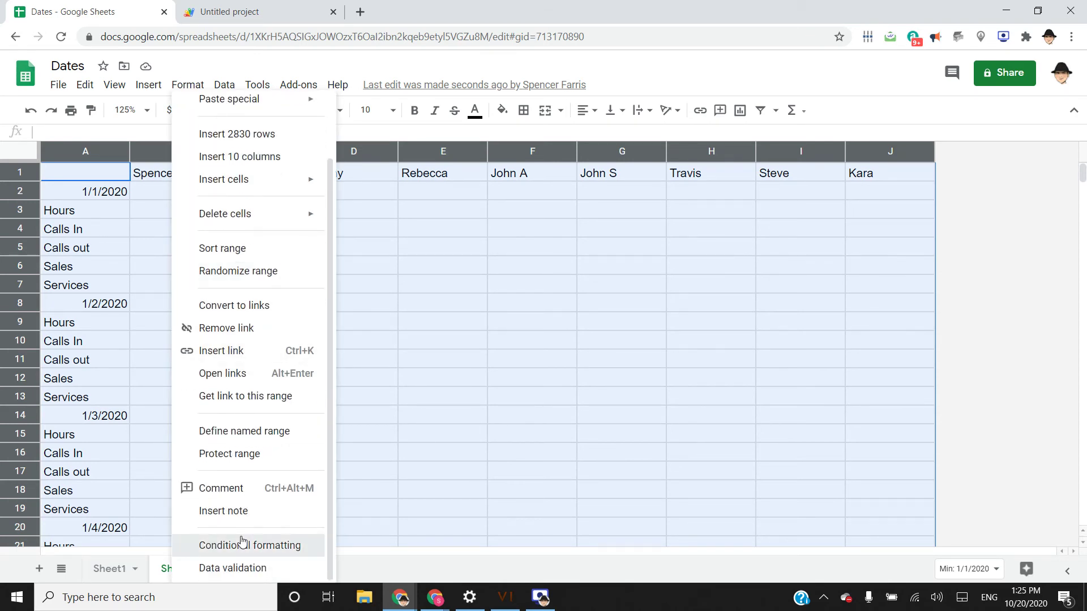
click(242, 542)
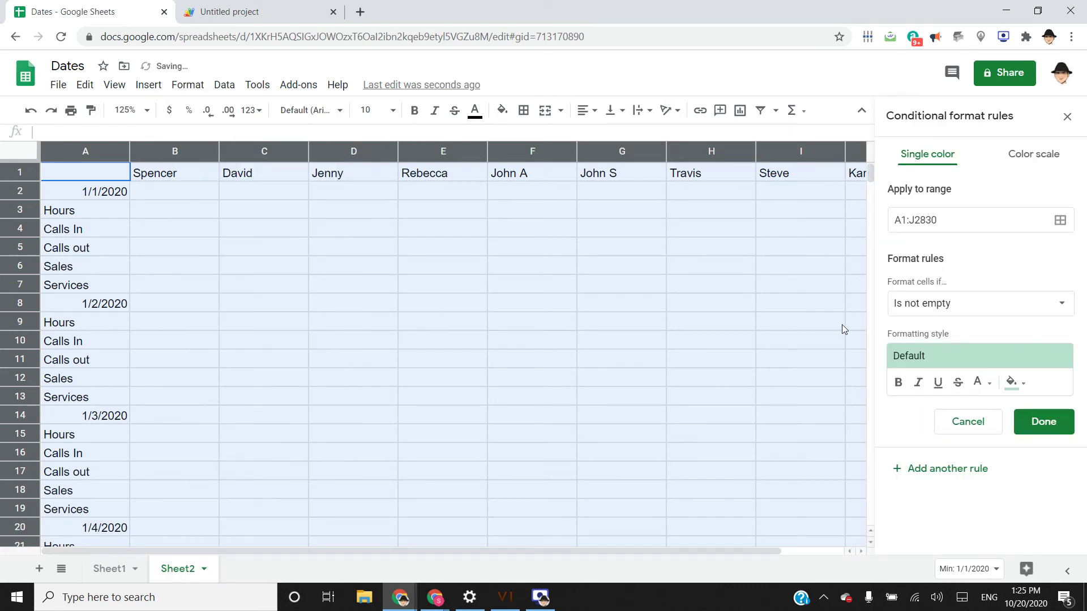
Set the rule's condition to the custom formula =$A1="Hours", with column A locked so entire rows are formatted
click(932, 306)
scroll(931, 385, down, 3)
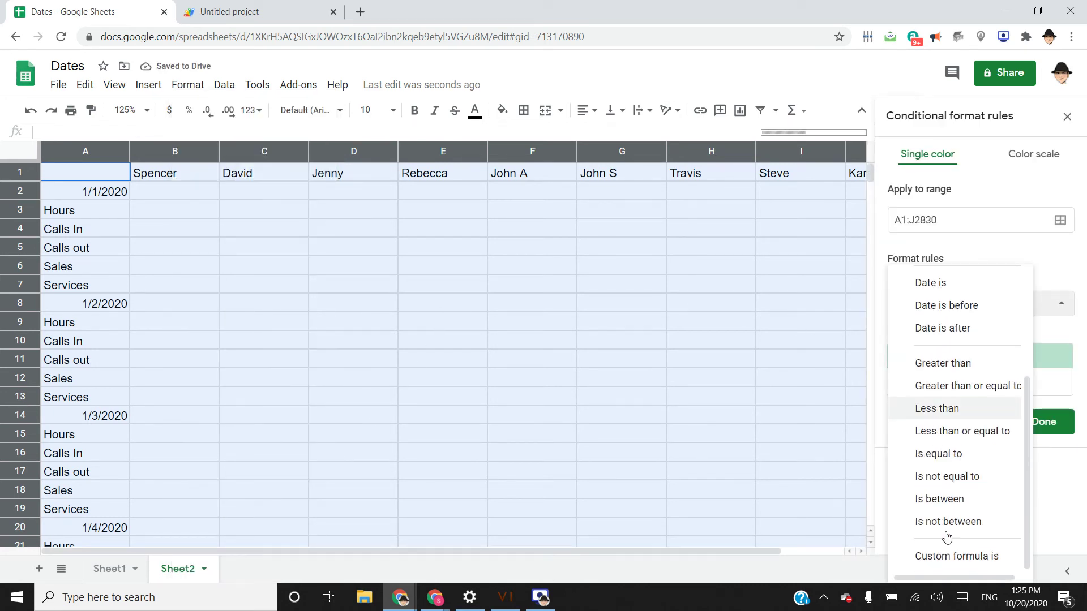
click(945, 556)
click(950, 336)
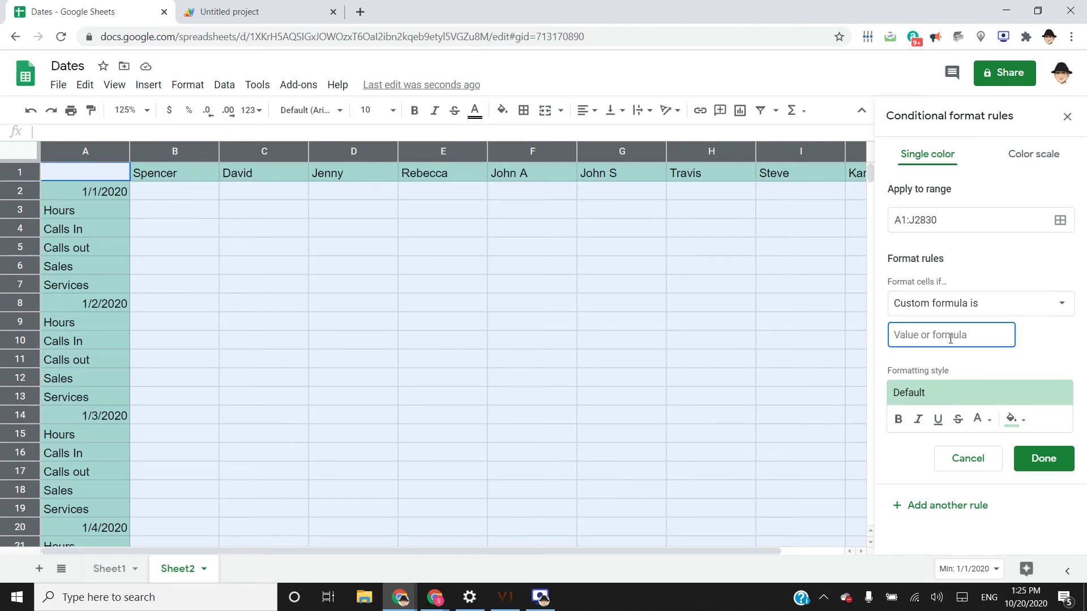
text(=A1="Hours")
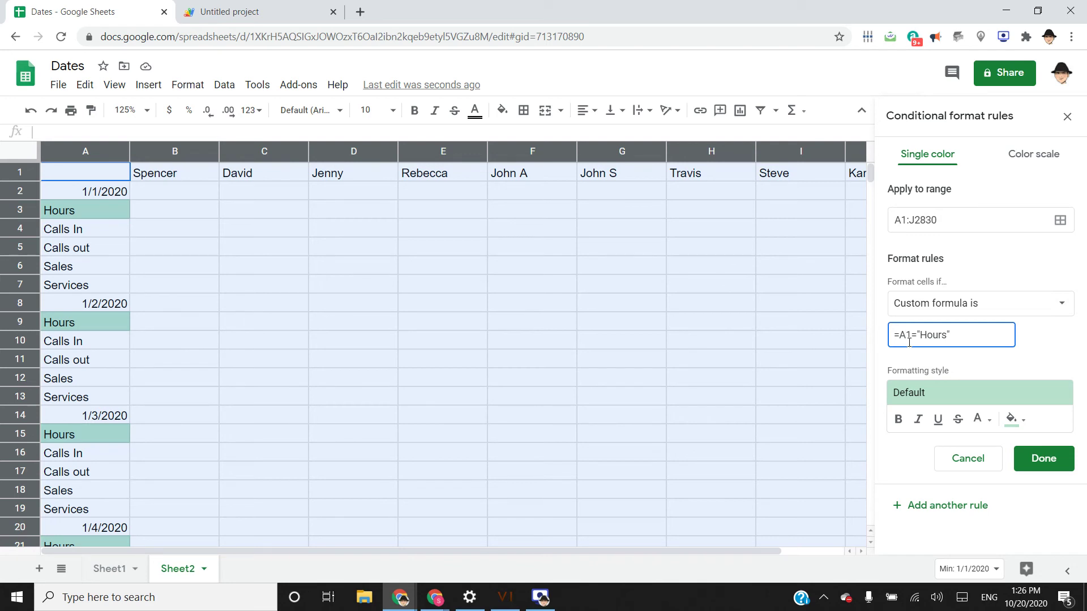
text($)
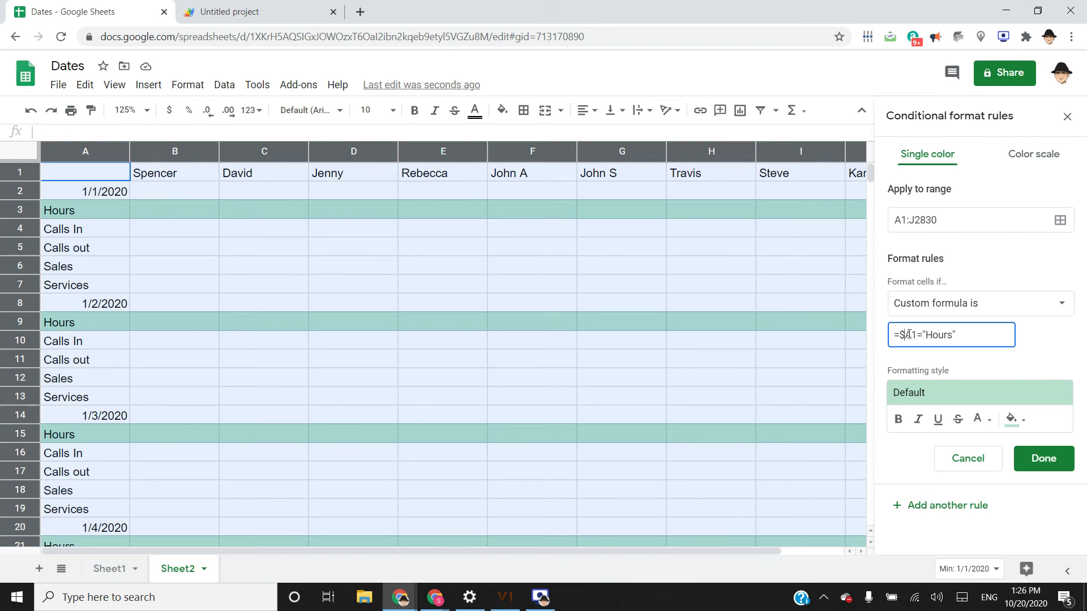
Wrap the rule's Hours condition in parentheses and extend the formula with +($A1="Calls In")
click(959, 336)
text(()
text()+)
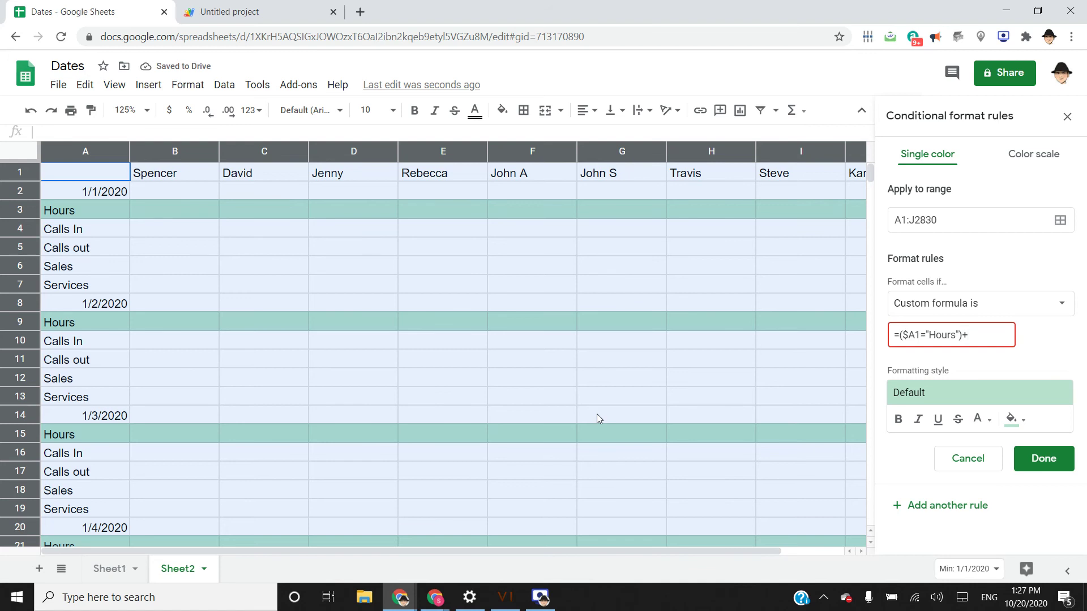
text(($A1="Calls In)
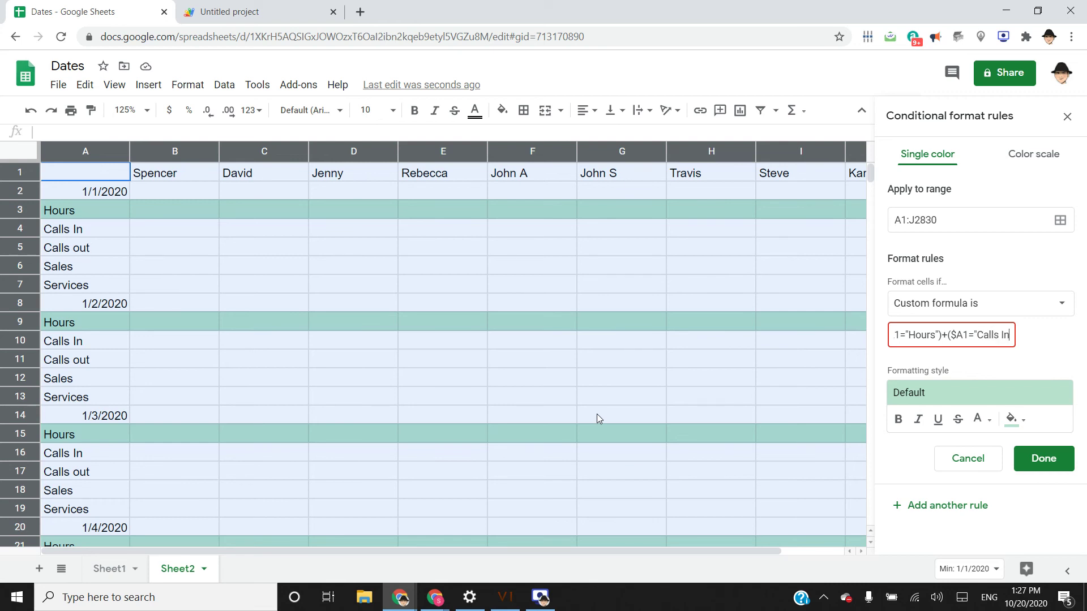
text("))
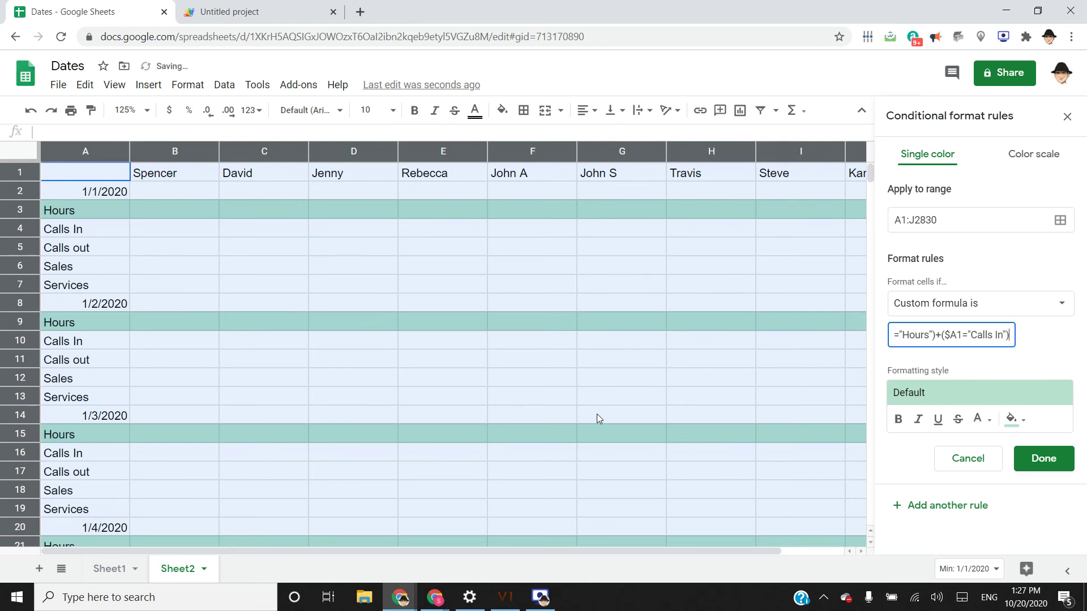
Extend the custom formula with the conditions ($A1="Calls out") and ($A1="Sales"), each joined with a plus sign
text(+($)
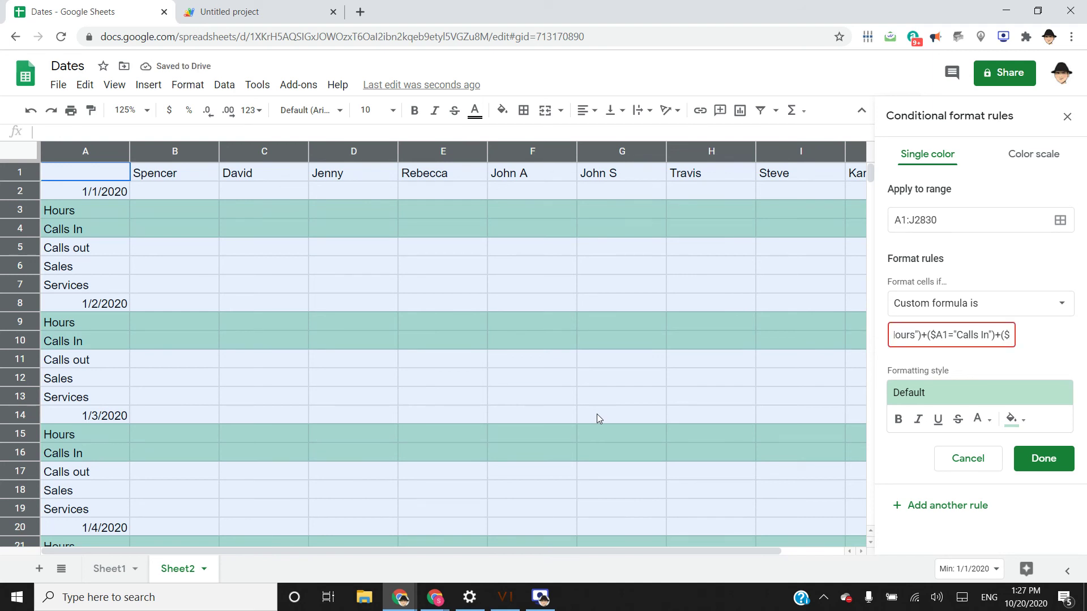
text(A1="Calls out")+)
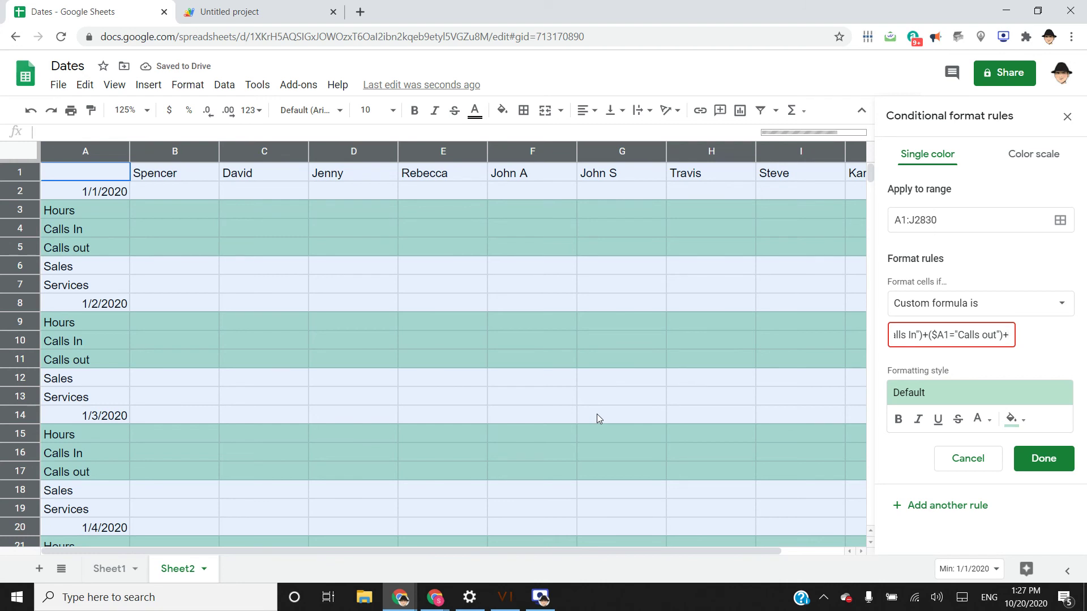
text(($A1="Sales")+)
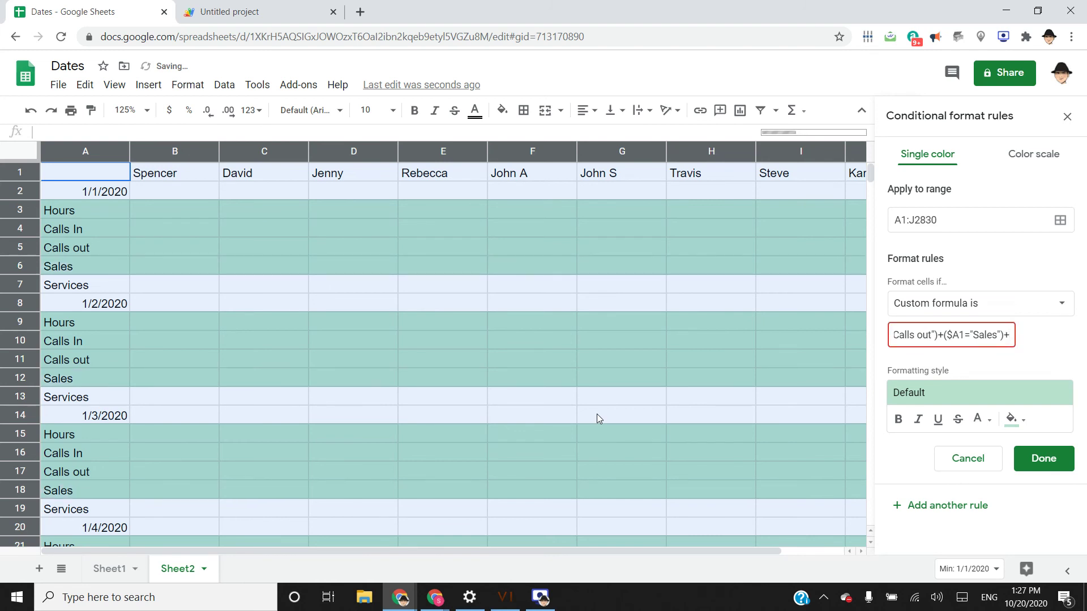
Add ($A1="Services") as the last condition of the custom formula and save the rule with the default green style
text(($)
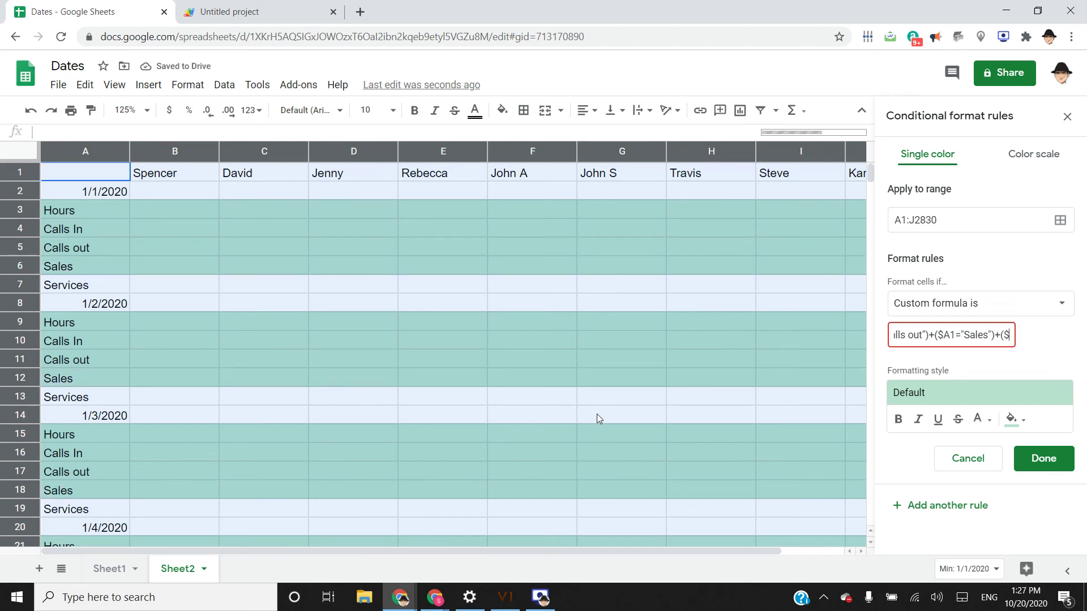
text(A1=")
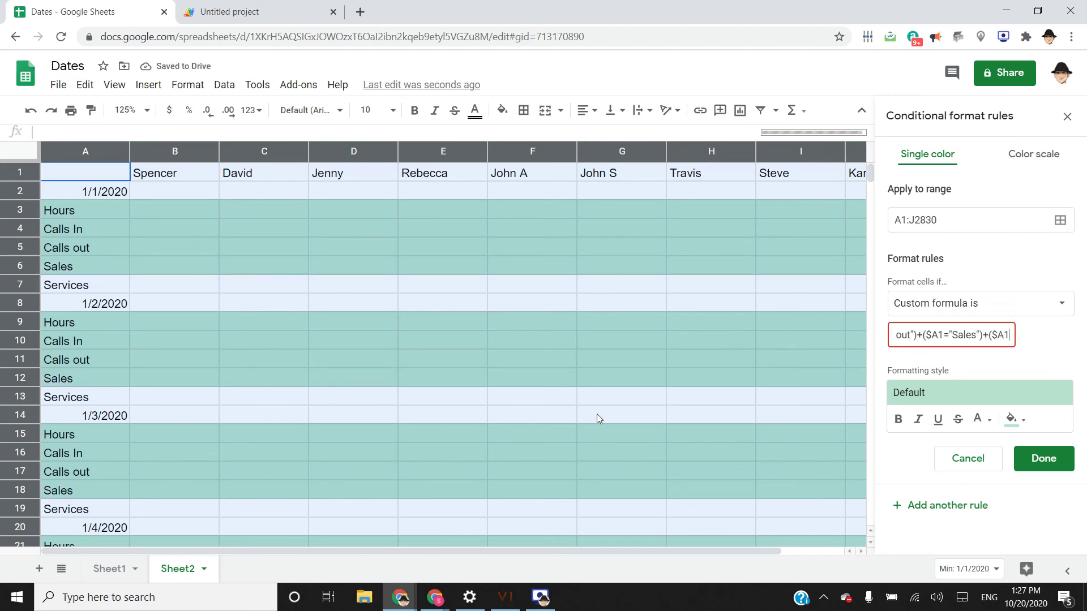
text(Services"))
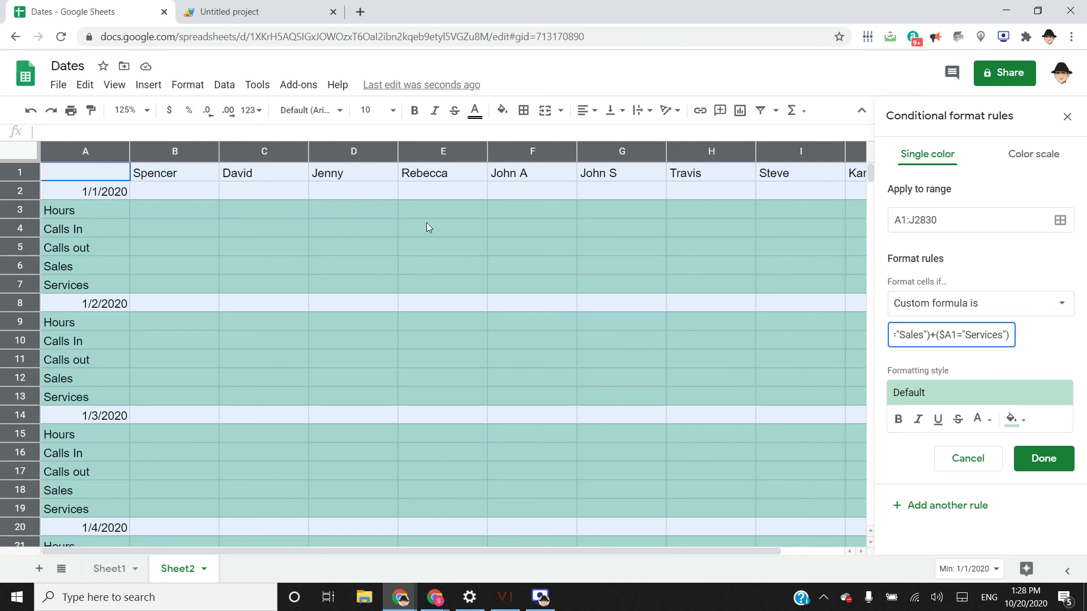
click(1034, 468)
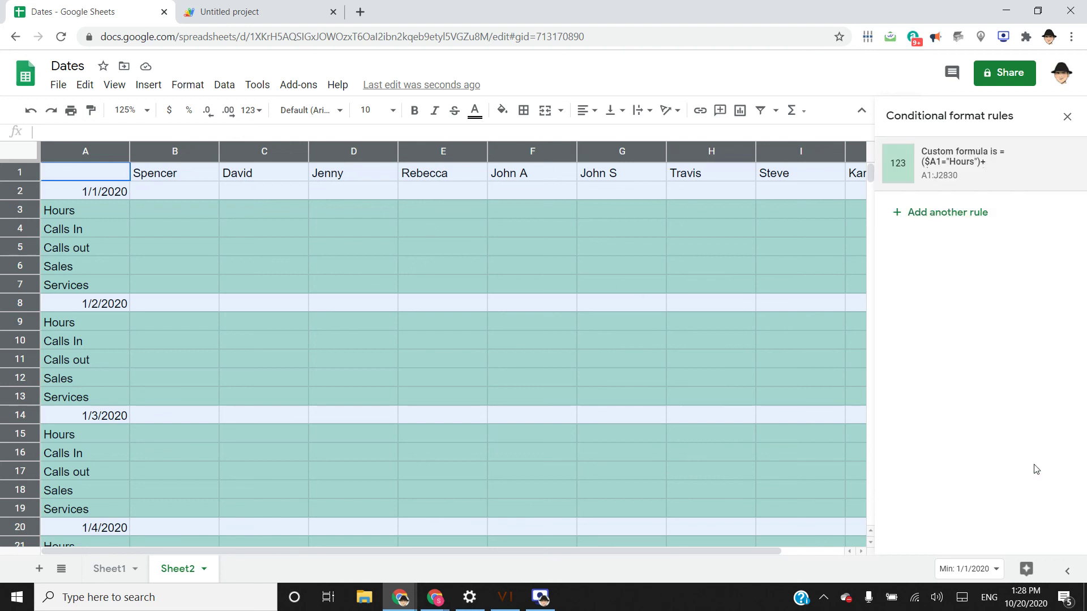
click(440, 227)
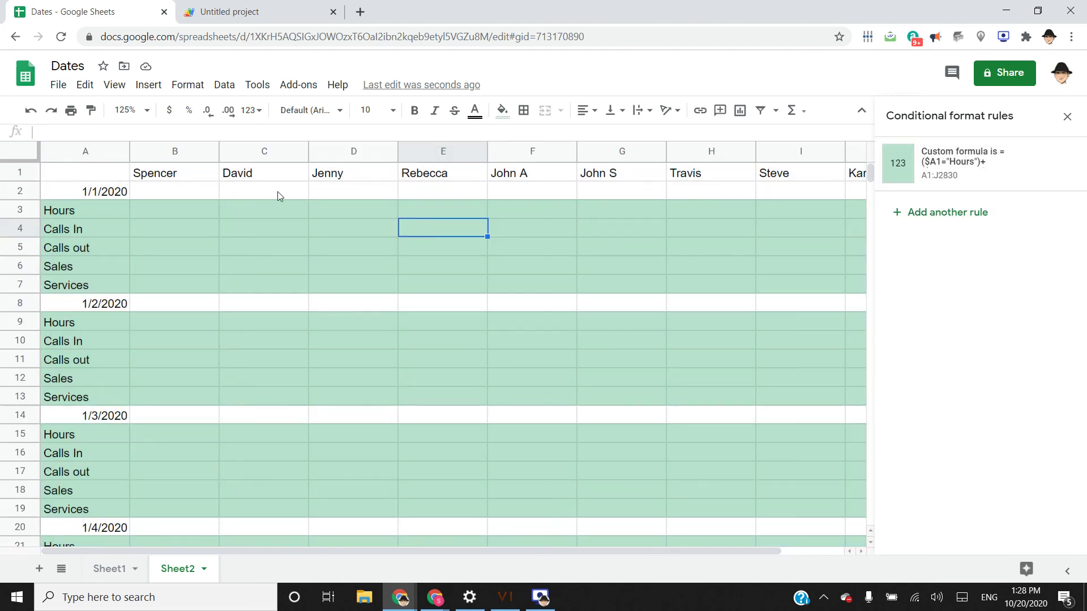
Close the conditional format rules and apply outer and vertical borders to columns B through J of Sheet2
click(194, 153)
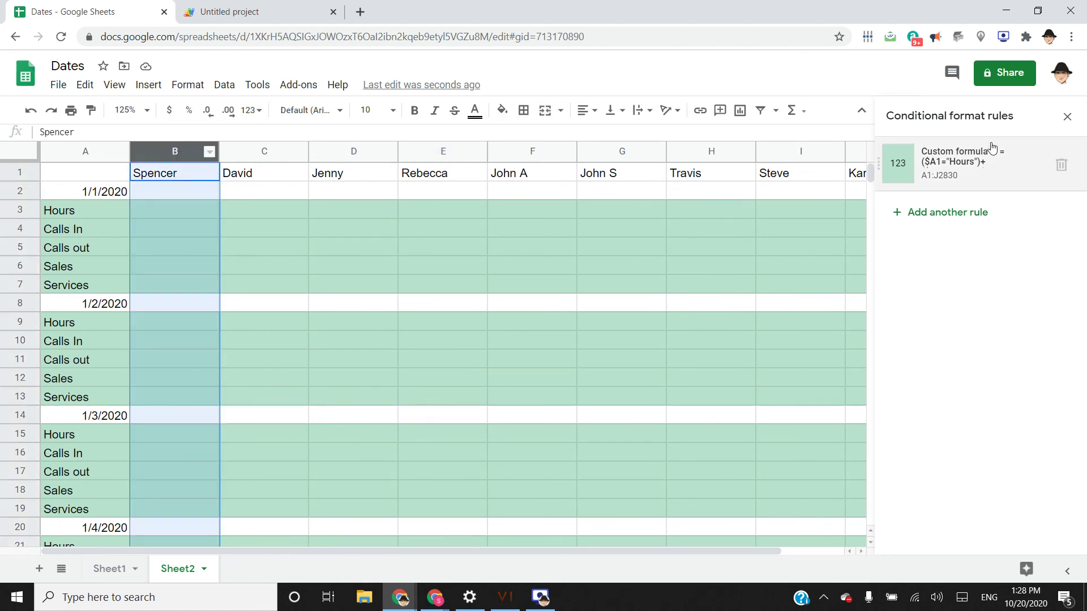
click(1066, 116)
shift+click(878, 160)
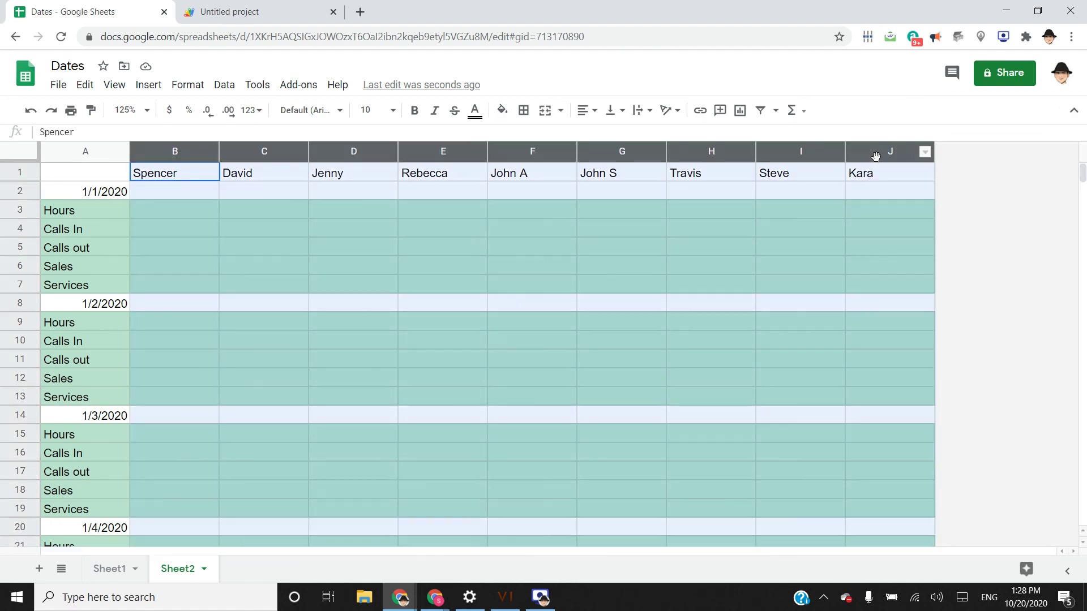
click(524, 111)
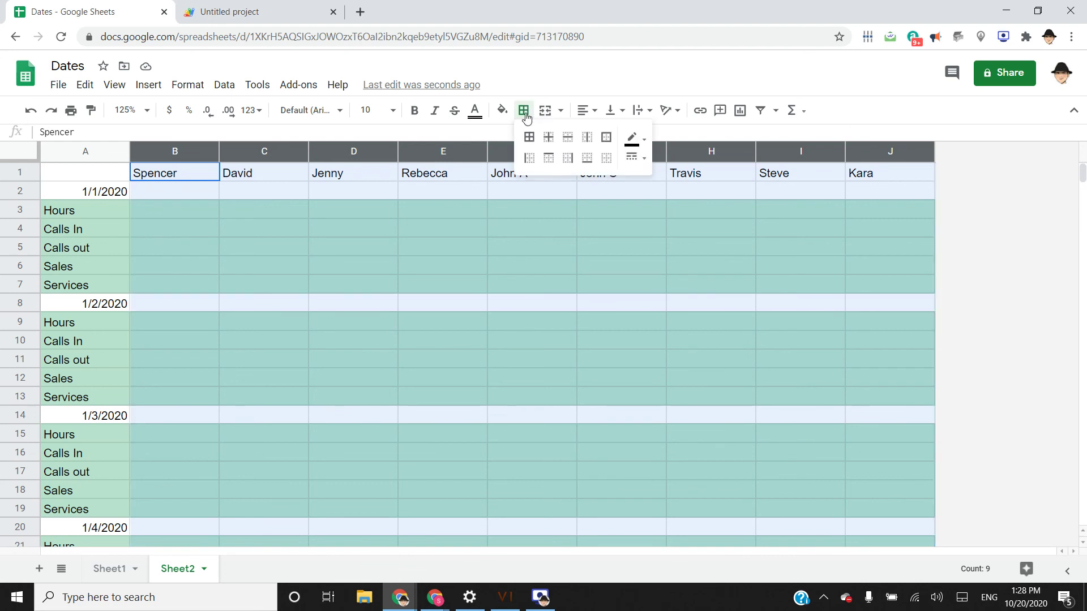
click(605, 140)
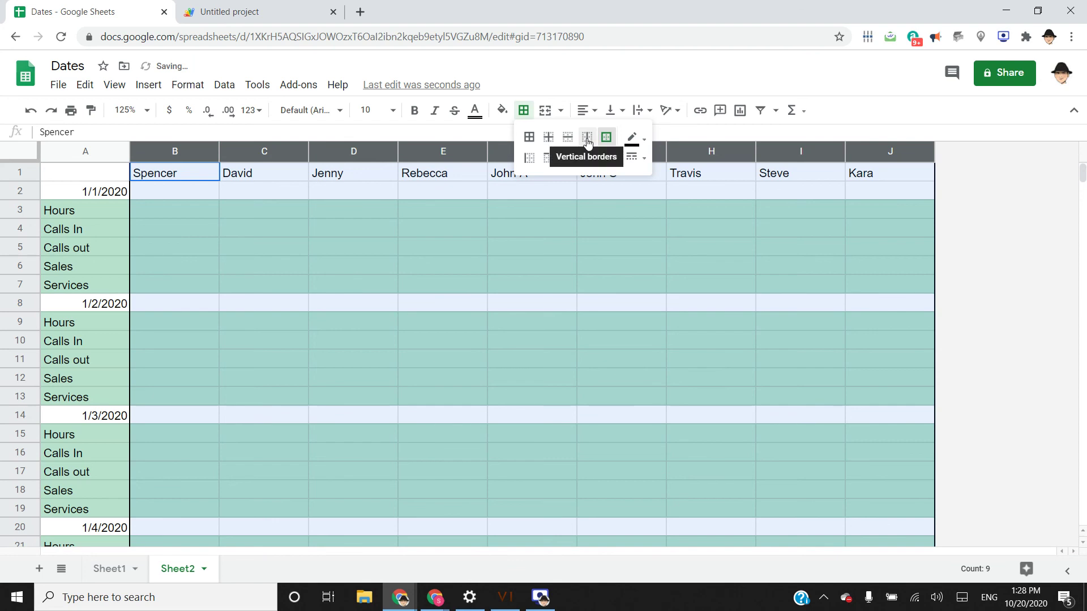
click(587, 140)
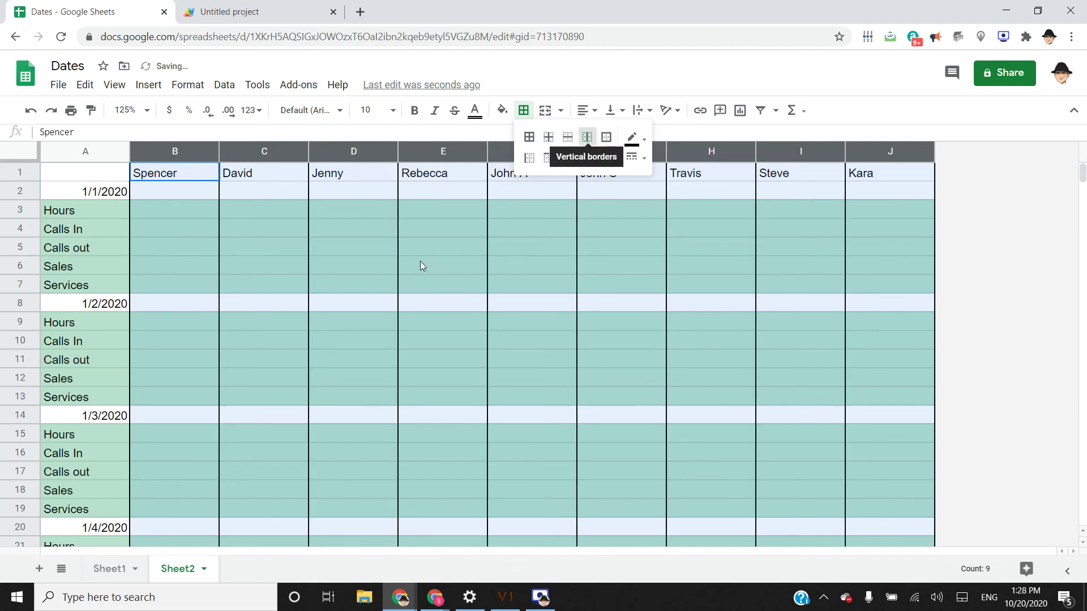
click(470, 266)
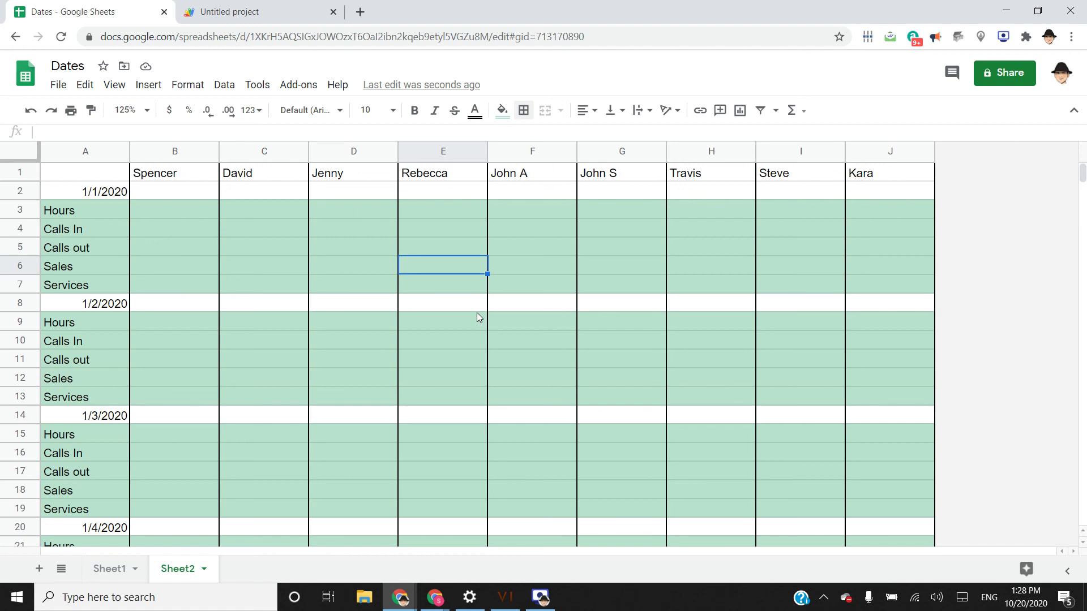
Switch to the Apps Script project to review the myFunction code in Code.gs
key(ctrl+Tab)
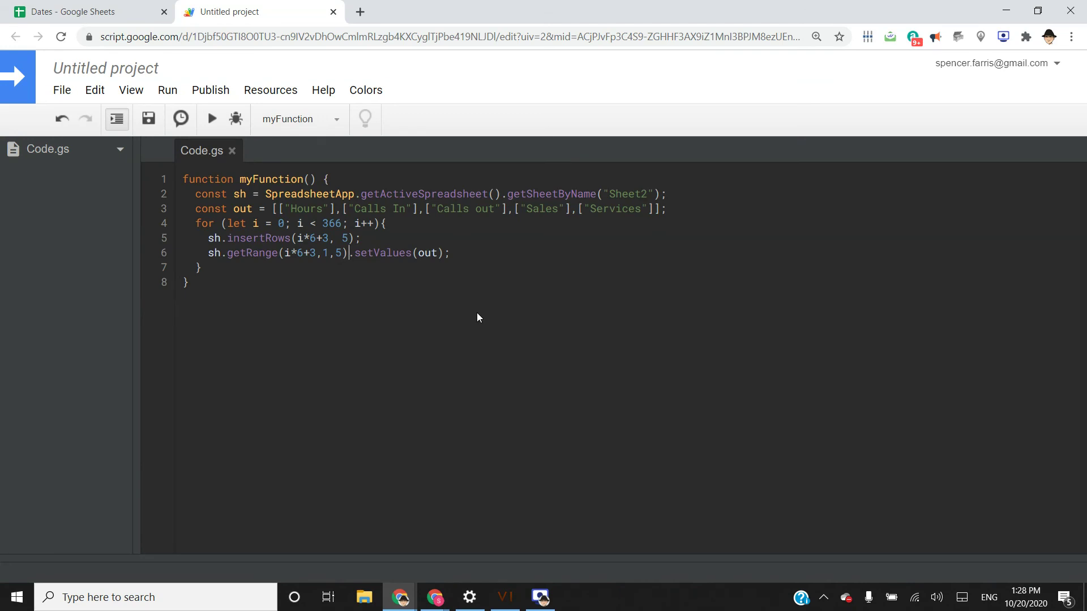